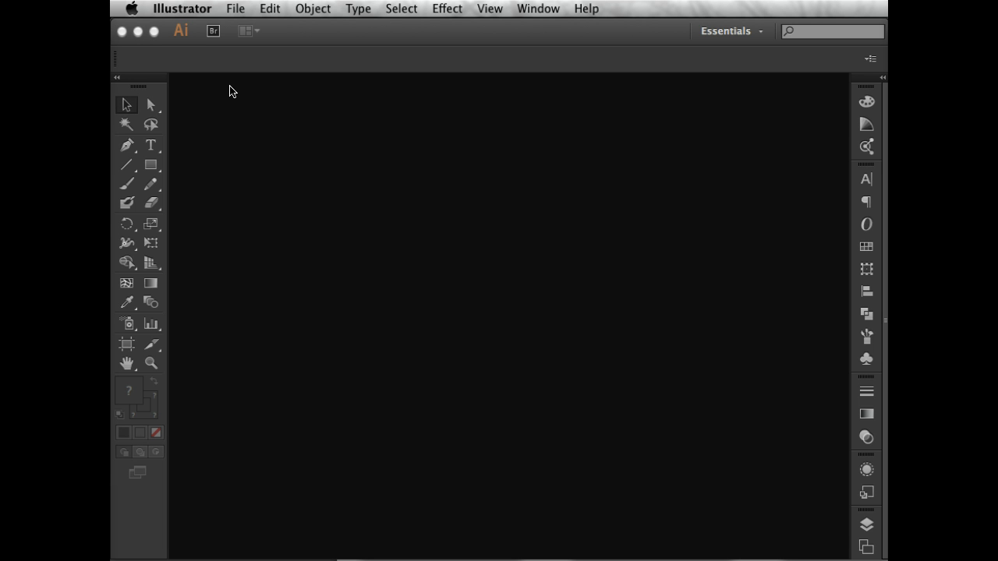
# Start a new document and set its number of artboards to 1.
pyautogui.click(233, 8)
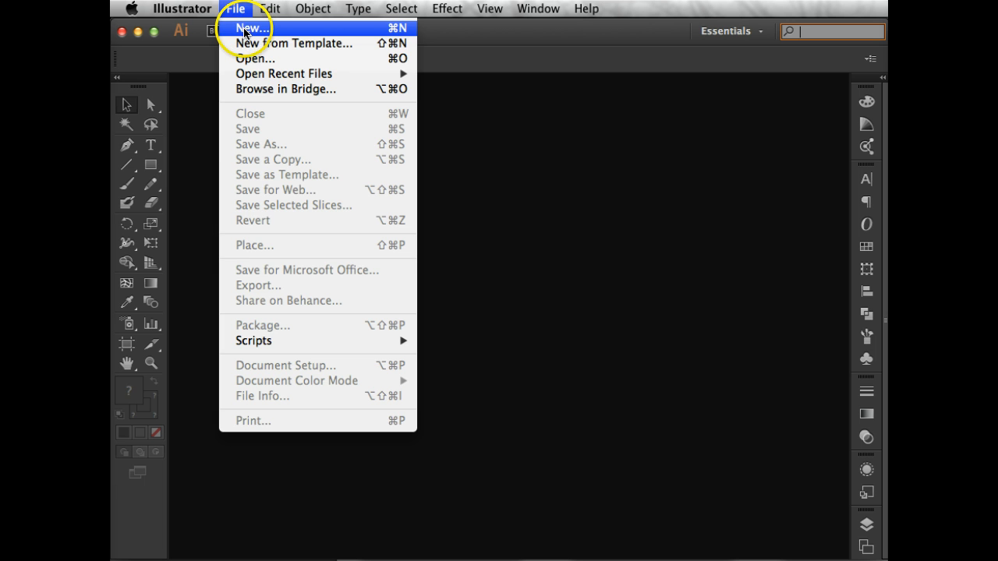
pyautogui.click(244, 30)
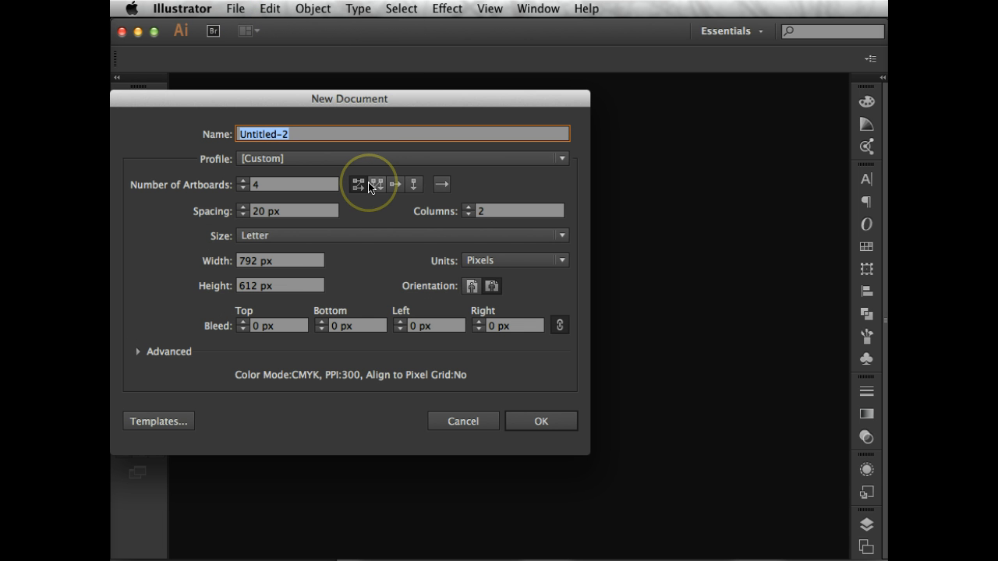
pyautogui.click(251, 187)
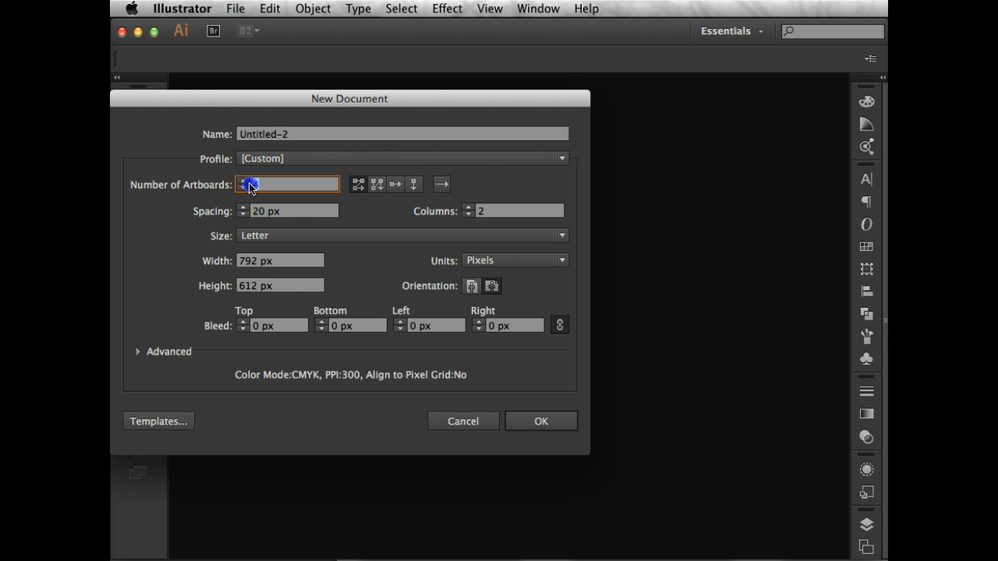
pyautogui.click(250, 184)
pyautogui.write('1')
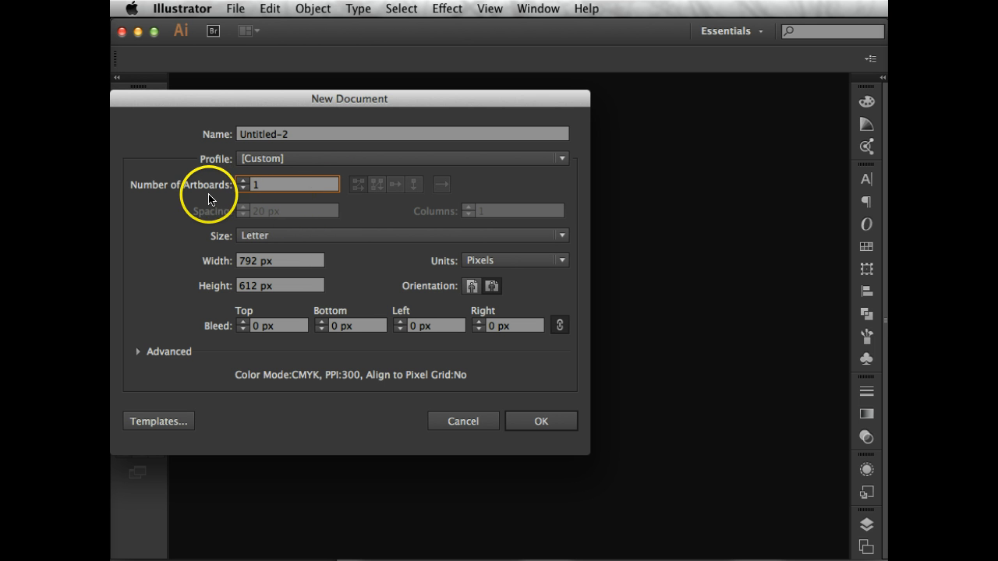
# Set the new document's width to 960 px and its height to 720 px.
pyautogui.click(253, 236)
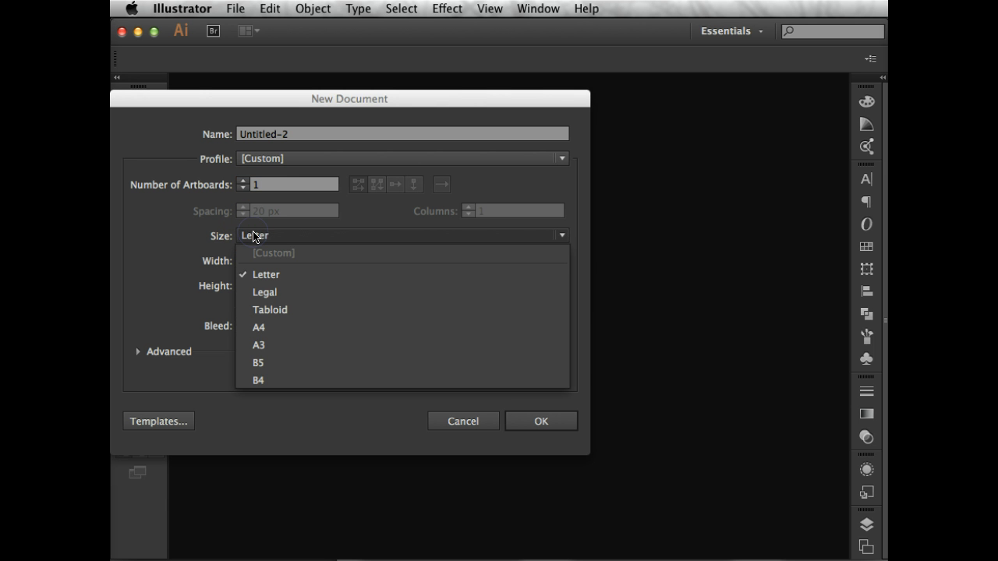
pyautogui.click(285, 212)
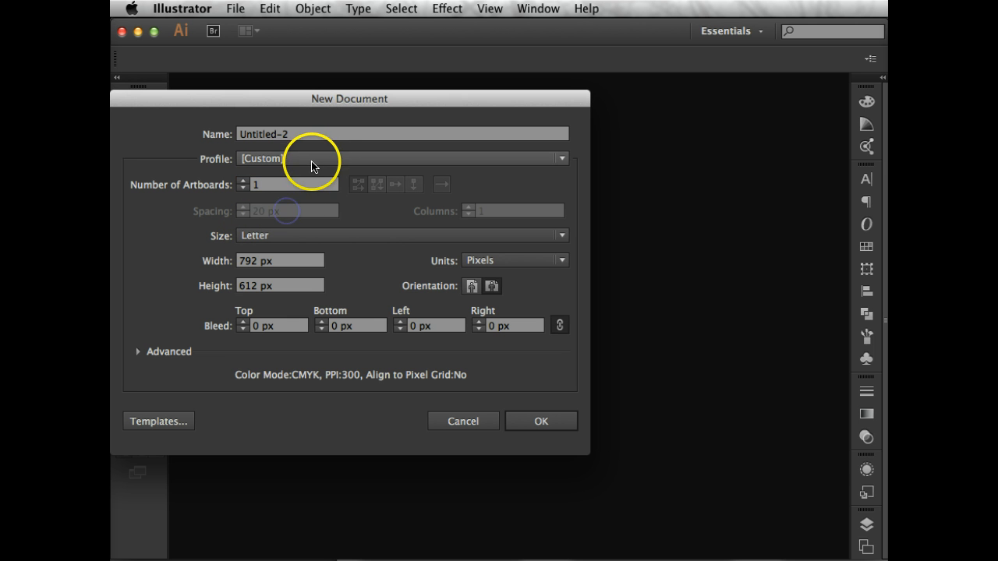
pyautogui.moveTo(307, 260); pyautogui.dragTo(231, 260)
pyautogui.write('9')
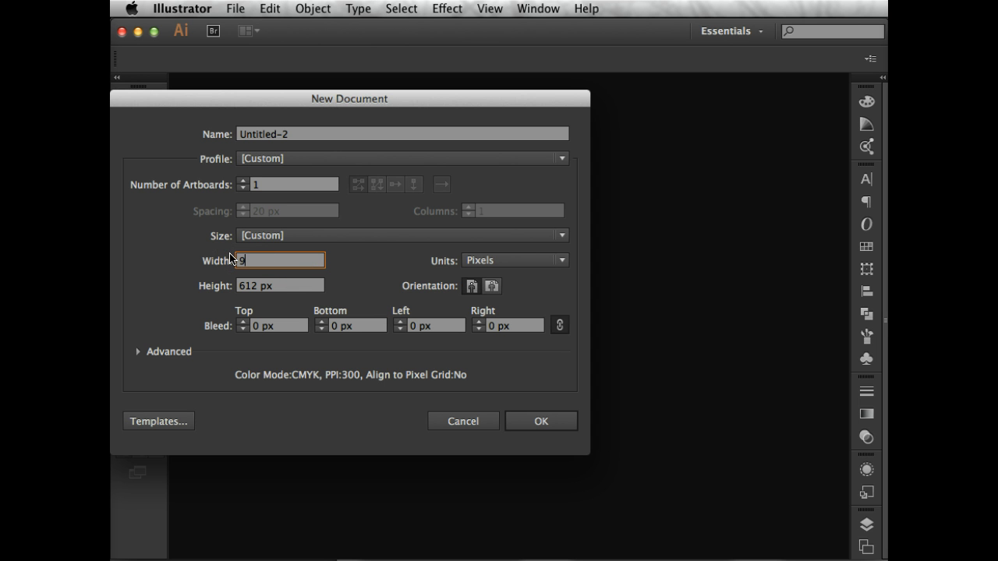
pyautogui.write('60')
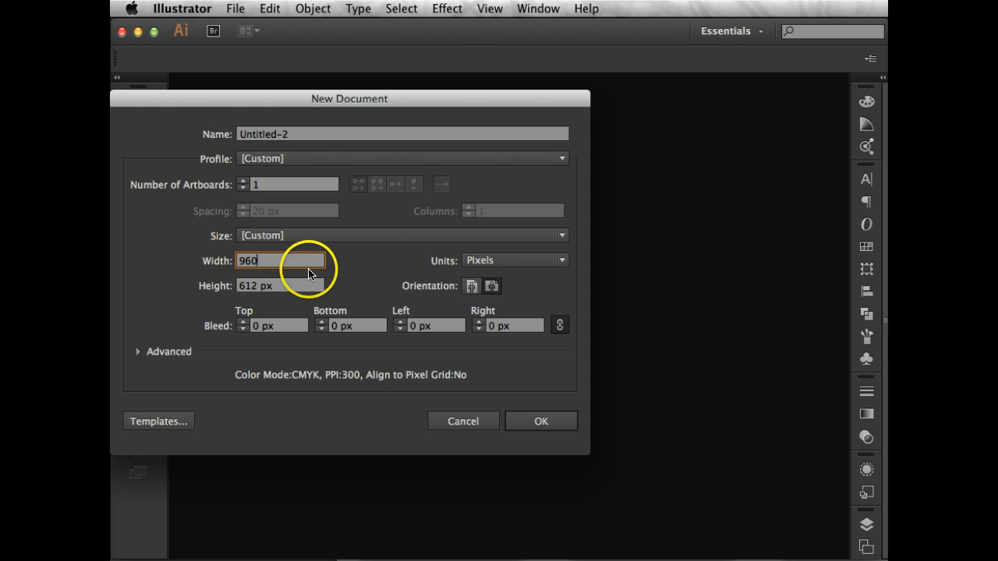
pyautogui.moveTo(294, 294); pyautogui.dragTo(195, 273)
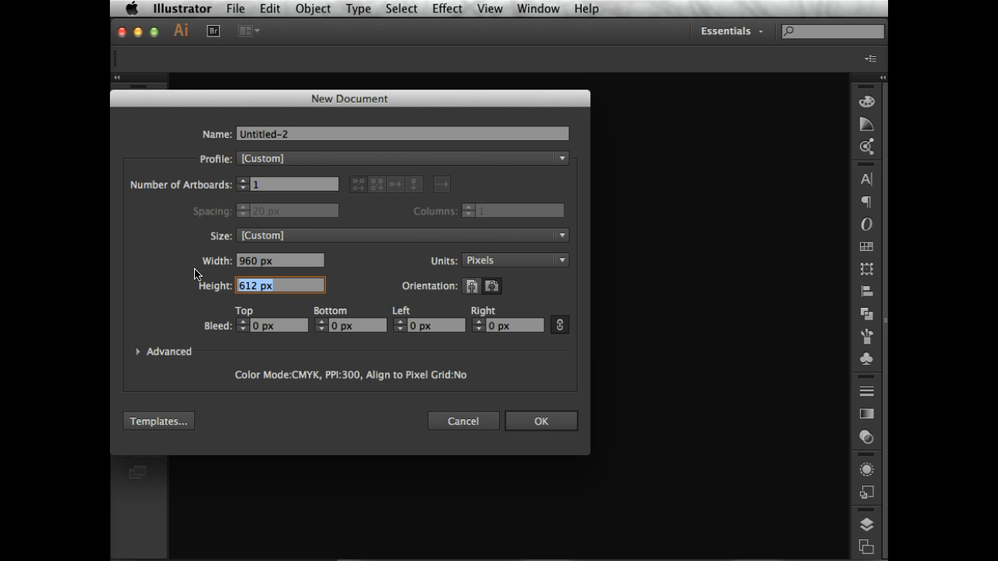
pyautogui.write('720')
pyautogui.click(289, 257)
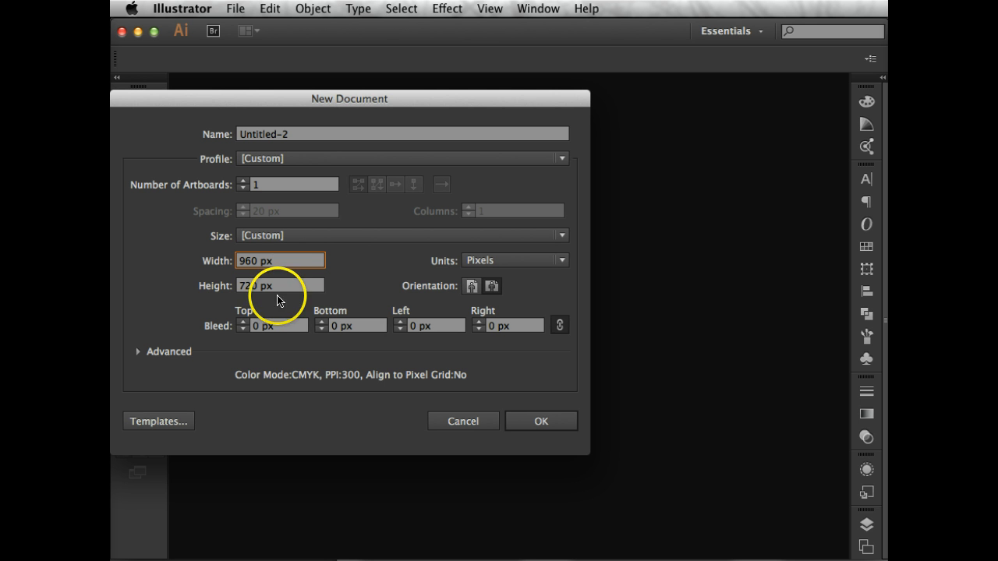
# Try a document height of 1440 px and restore it to 720 px.
pyautogui.moveTo(256, 288); pyautogui.dragTo(227, 288)
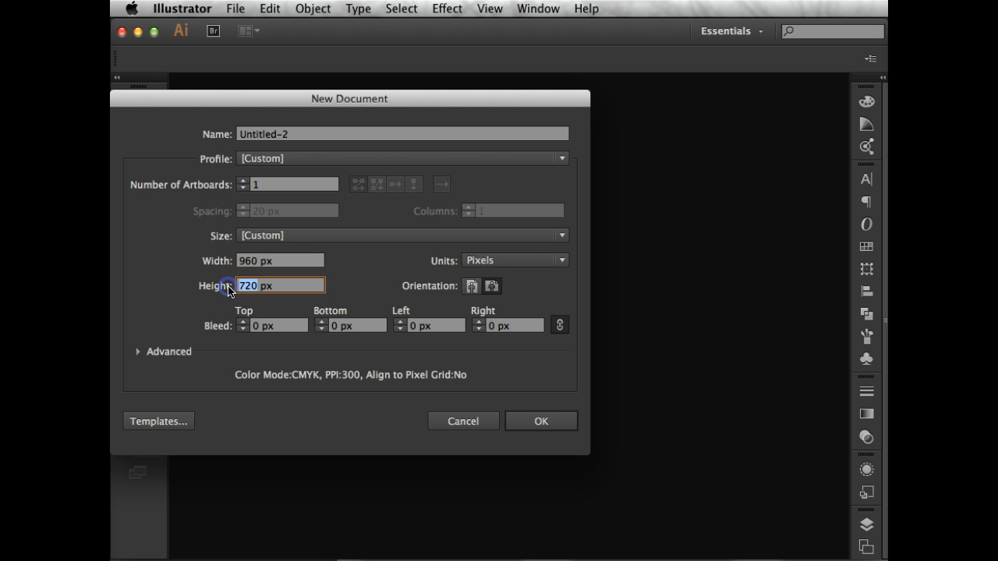
pyautogui.write('1440')
pyautogui.click(264, 283)
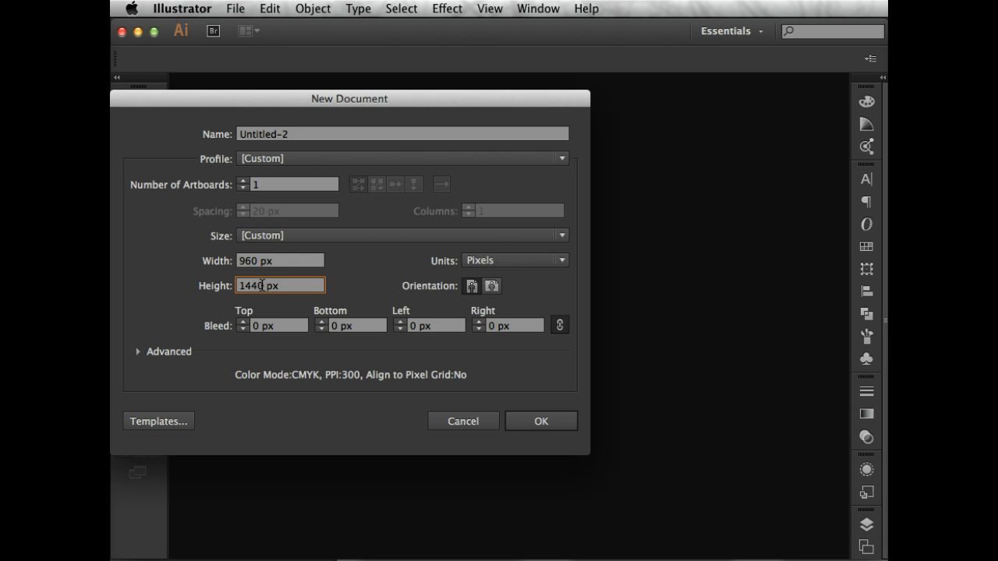
pyautogui.moveTo(262, 286); pyautogui.dragTo(228, 285)
pyautogui.write('72')
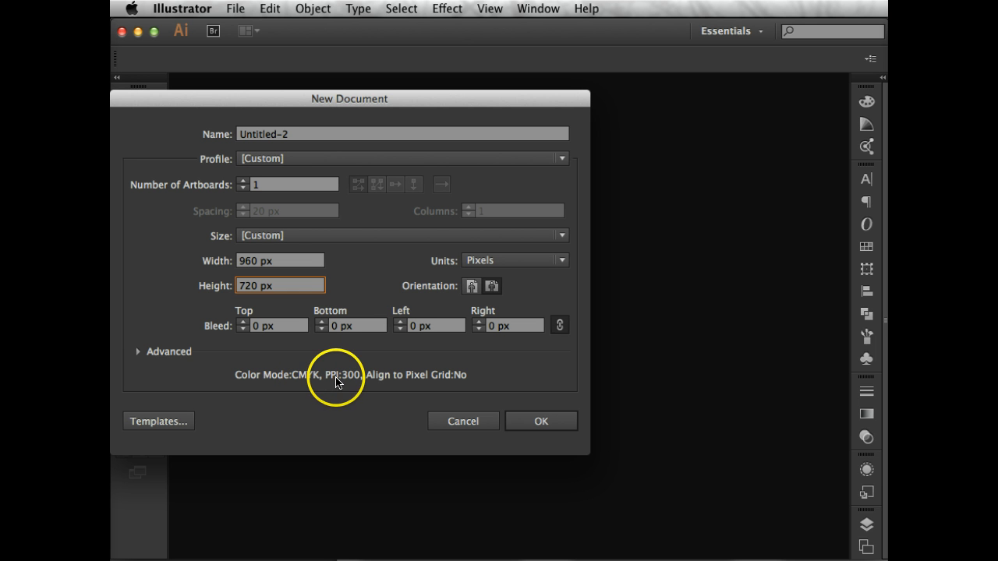
# Set the document's color mode to RGB and its raster effects to Medium (150 ppi) in the advanced settings.
pyautogui.click(142, 353)
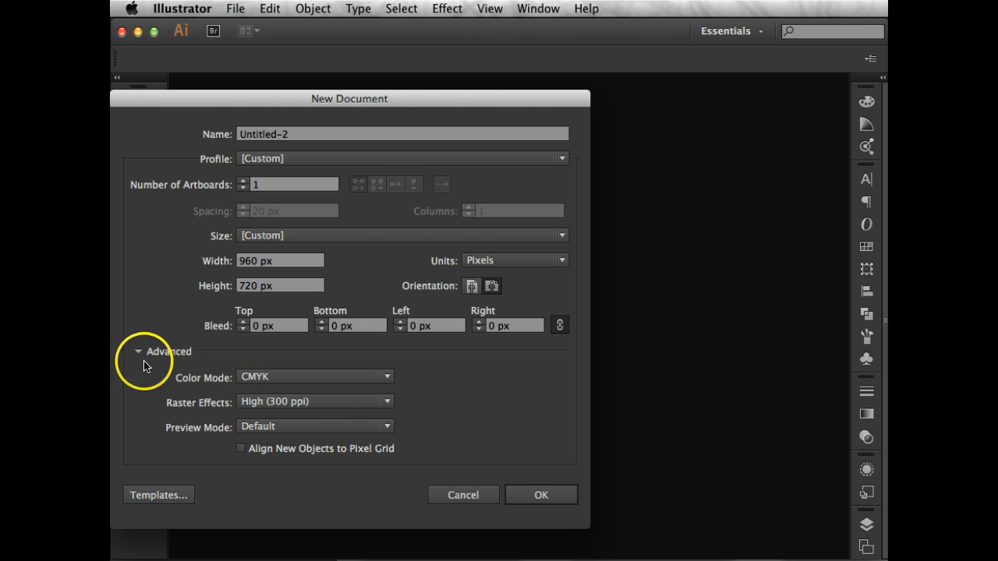
pyautogui.click(284, 379)
pyautogui.click(266, 411)
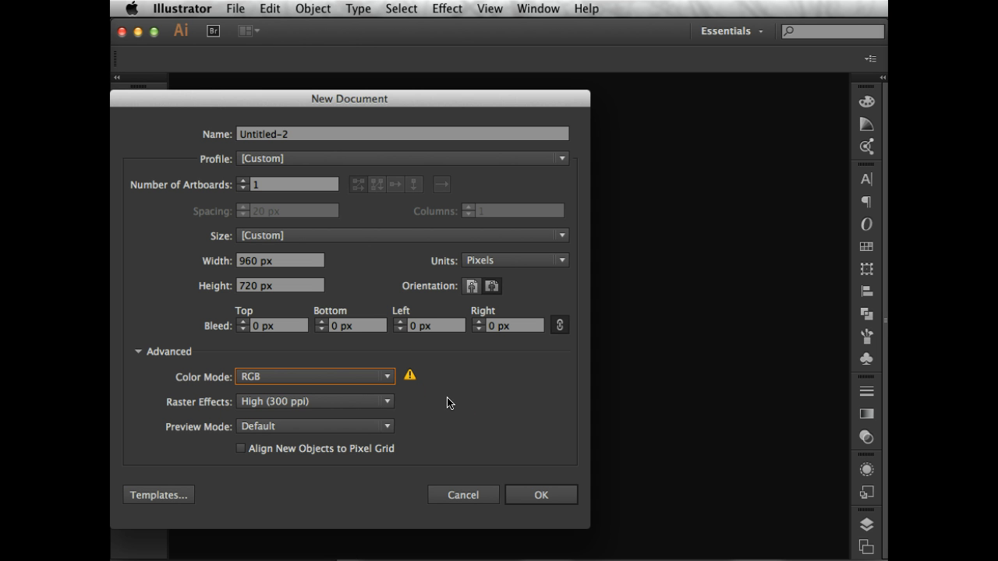
pyautogui.click(367, 406)
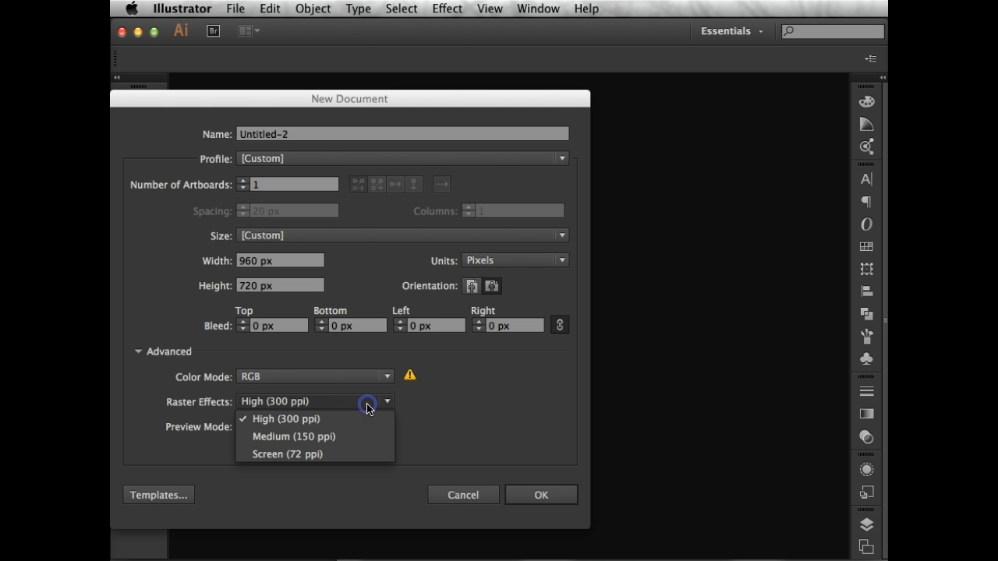
pyautogui.click(350, 435)
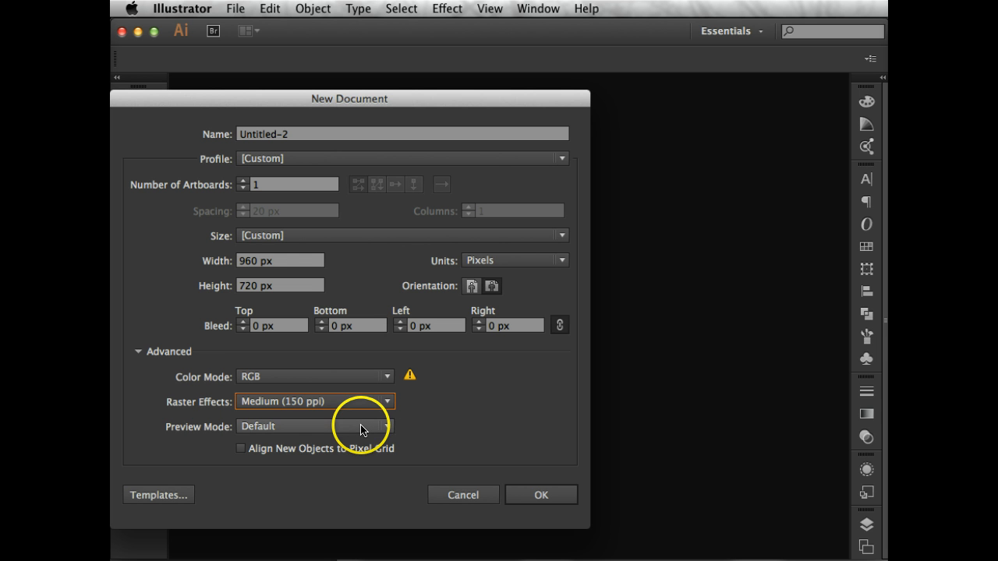
# Leave the preview mode at Default and create the document.
pyautogui.click(361, 427)
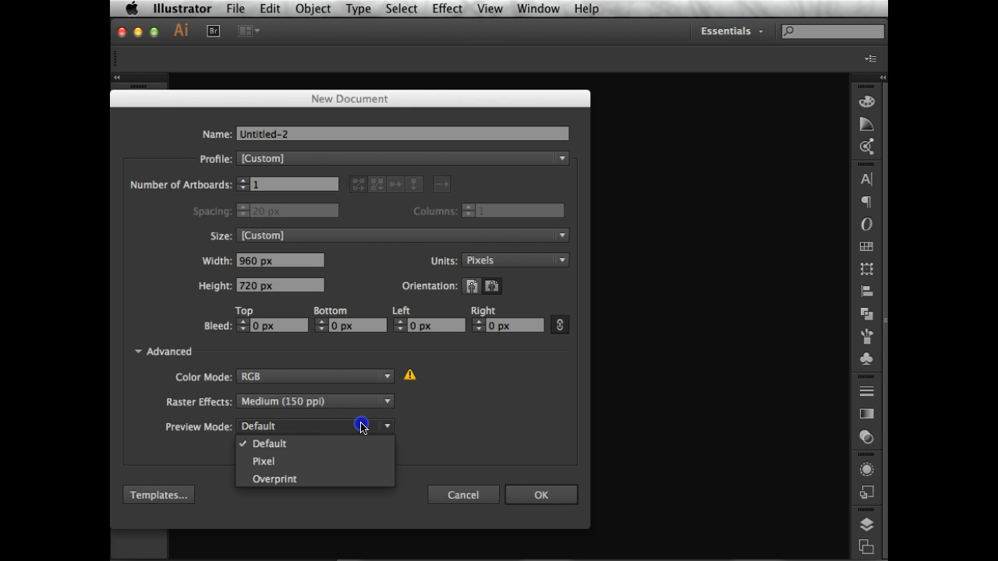
pyautogui.click(360, 426)
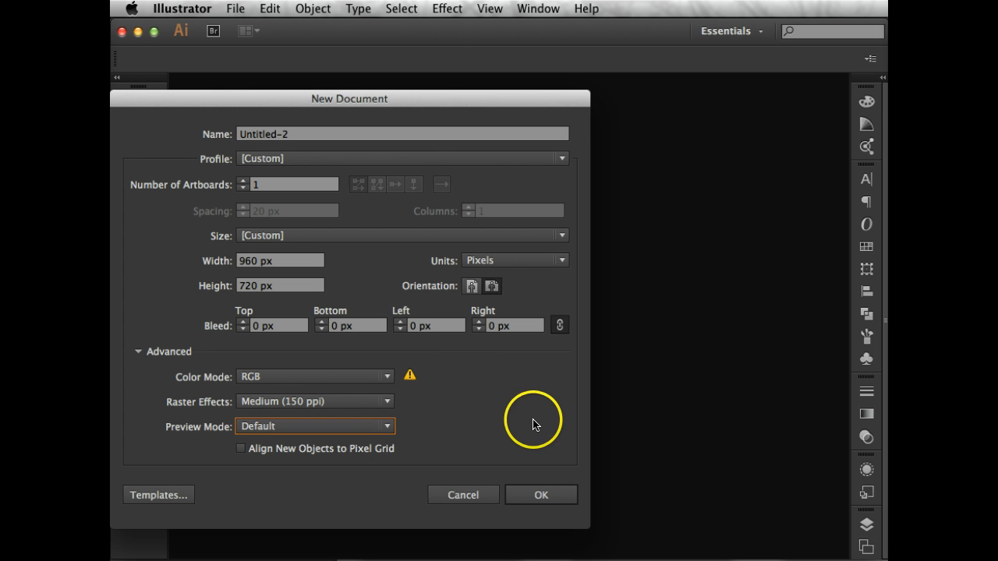
pyautogui.click(553, 505)
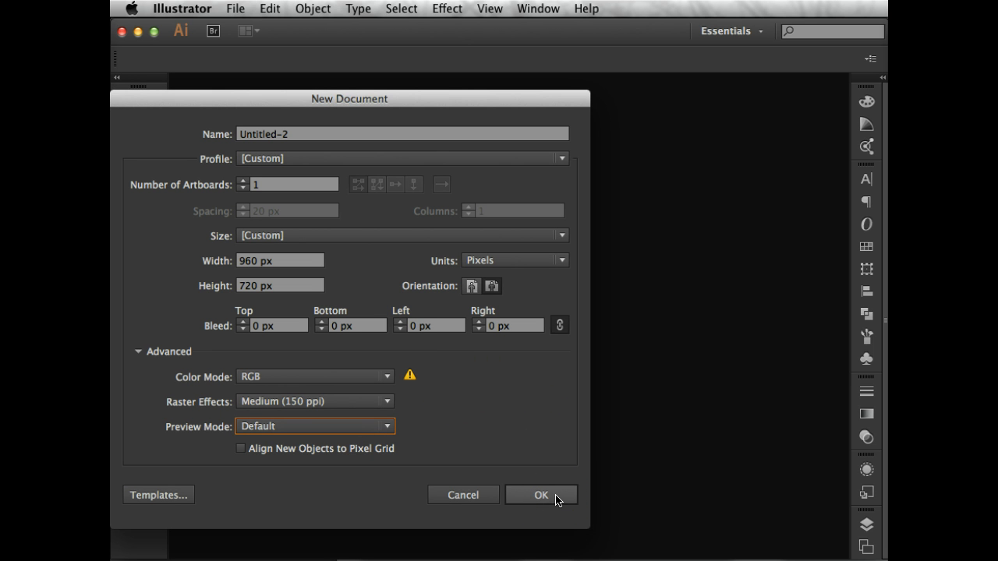
pyautogui.click(556, 496)
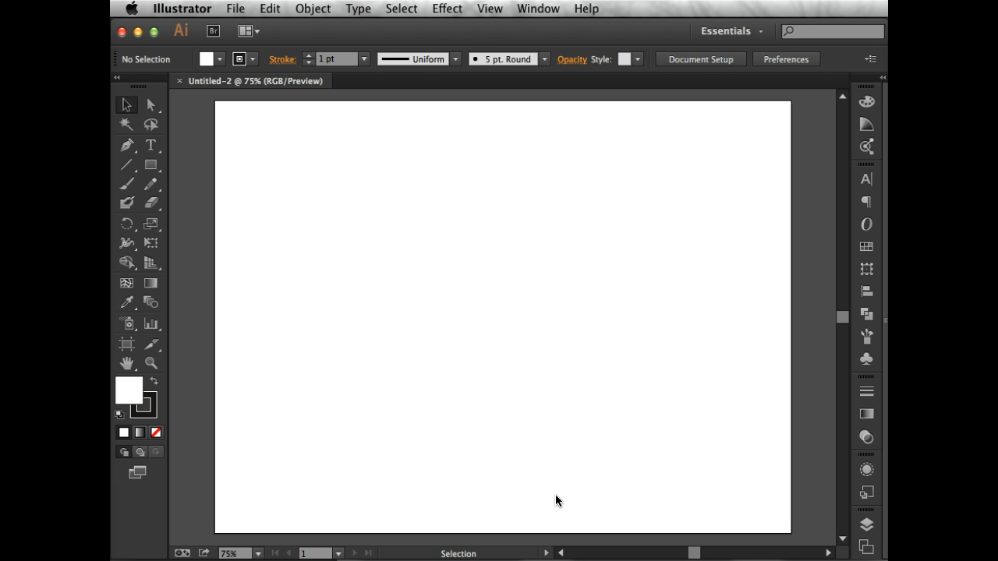
# Draw a rectangle about 423 by 308 px near the artboard's middle and swap its fill and stroke colors.
pyautogui.click(150, 164)
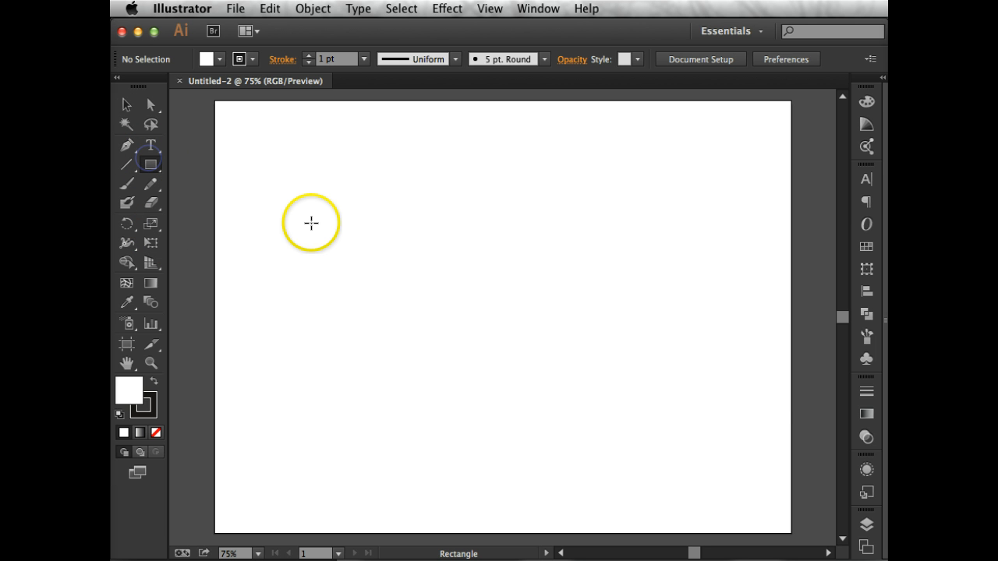
pyautogui.moveTo(311, 223); pyautogui.dragTo(566, 408)
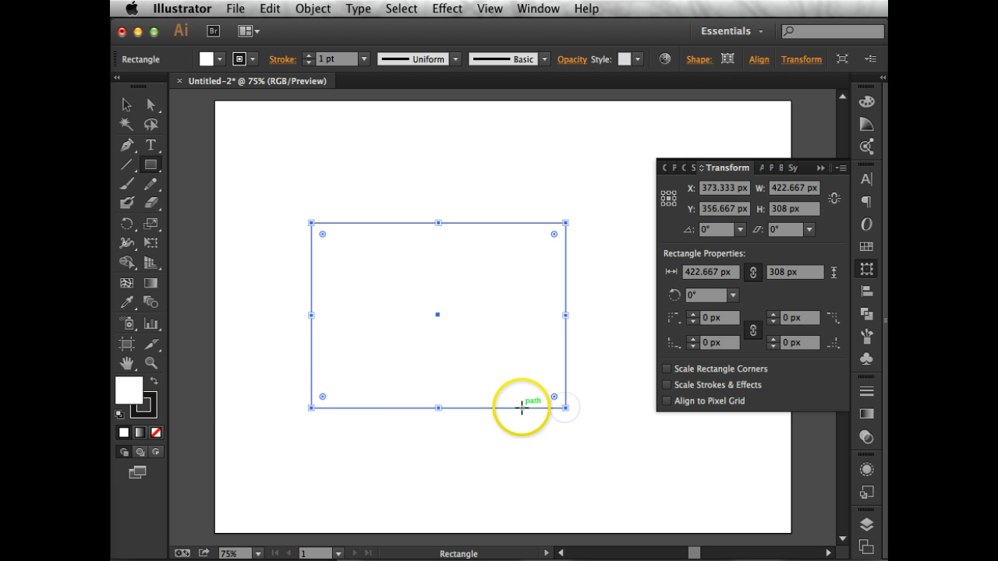
pyautogui.click(153, 382)
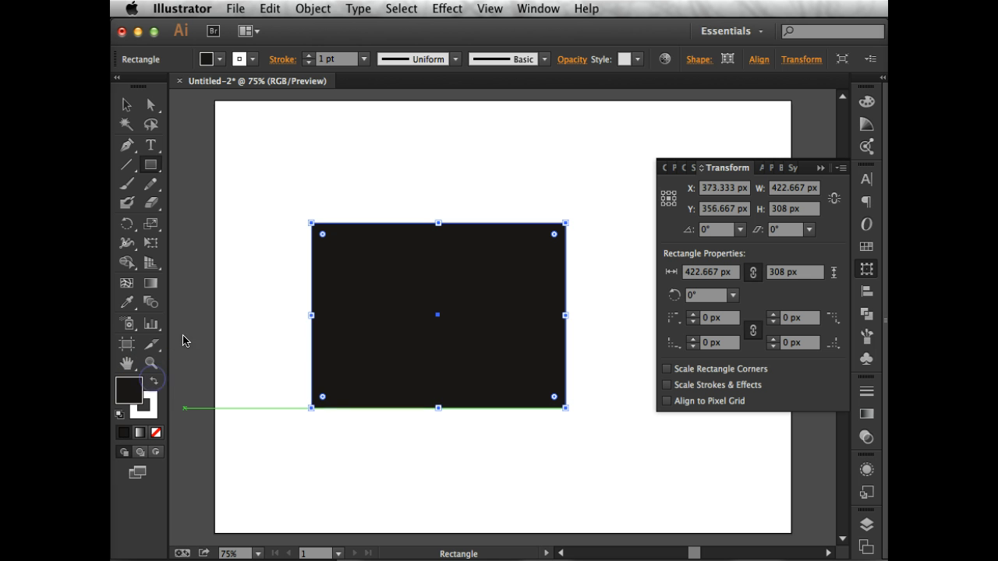
# Preview the artwork as a GIF in Save for Web with transparency on and off, and cancel the export.
pyautogui.click(236, 9)
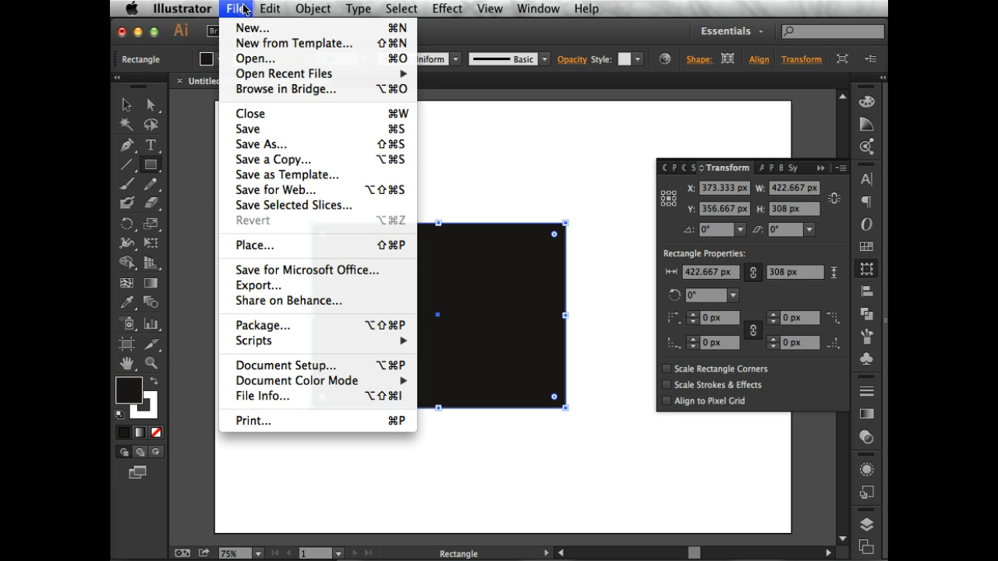
pyautogui.click(333, 192)
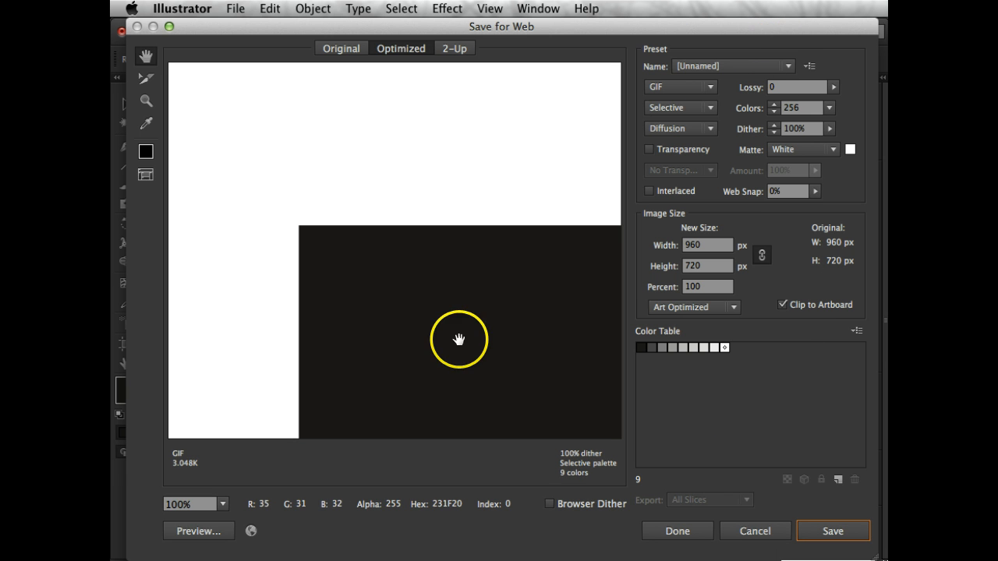
pyautogui.moveTo(459, 338); pyautogui.dragTo(389, 231)
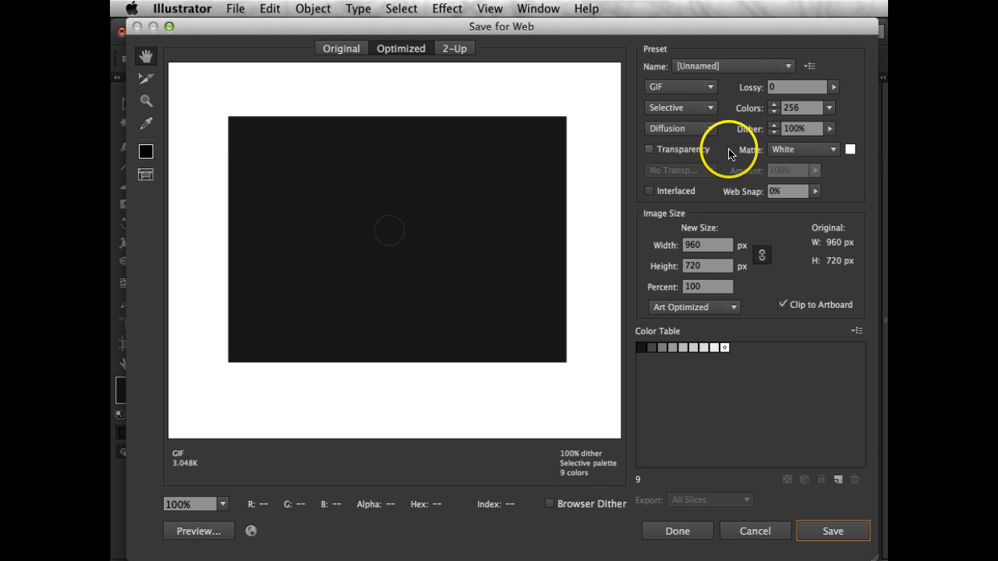
pyautogui.click(649, 150)
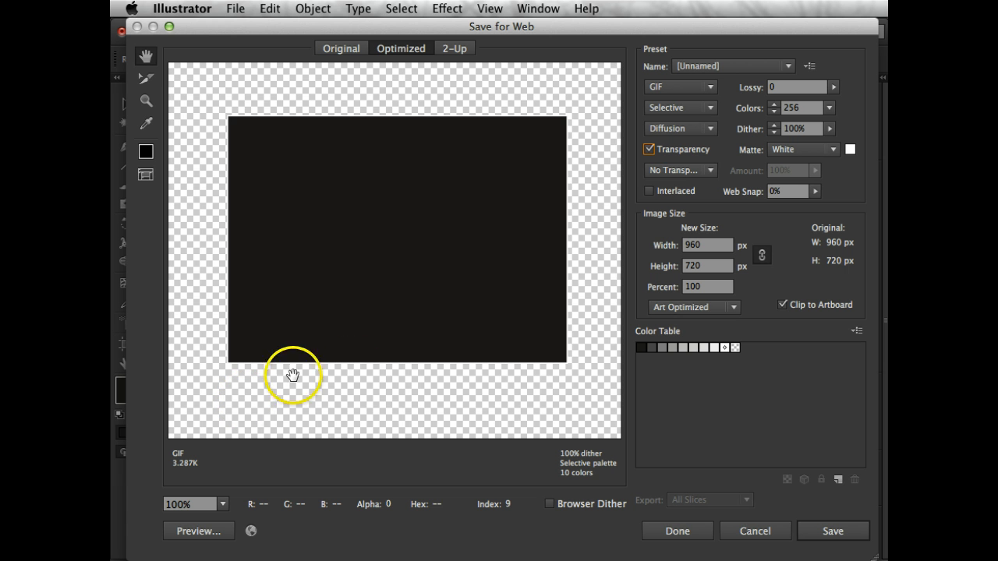
pyautogui.click(648, 150)
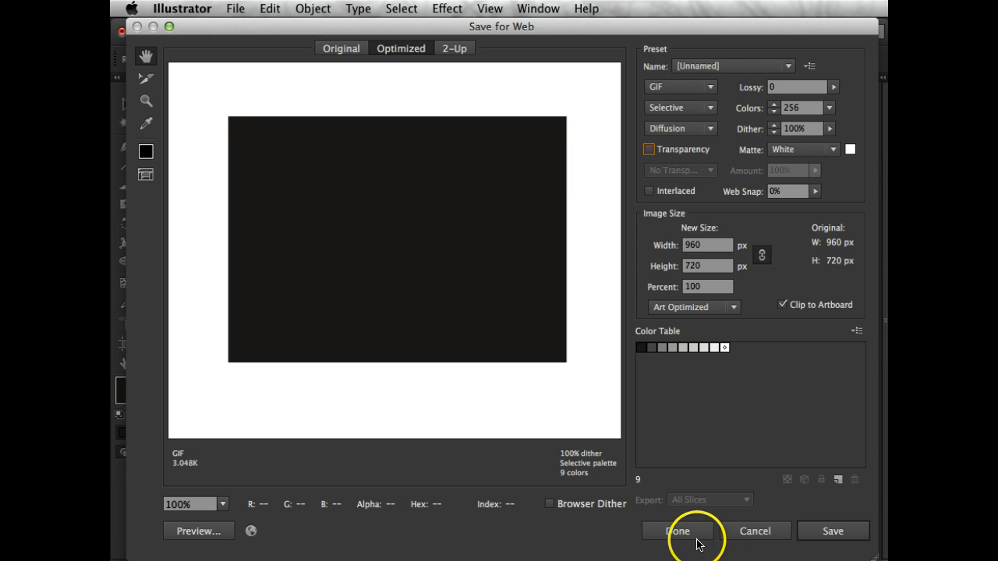
pyautogui.click(741, 529)
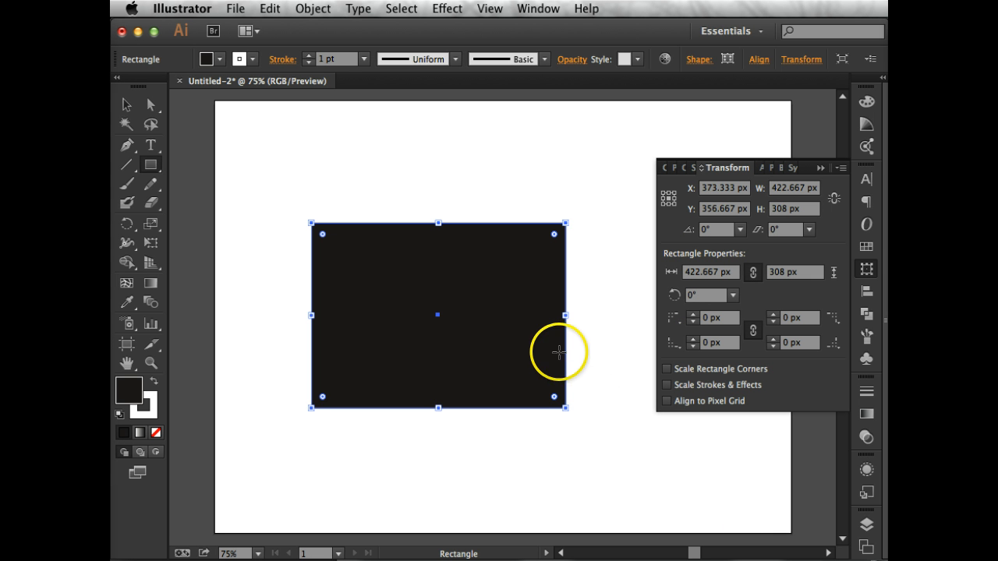
# Undo the rectangle's color swap and its drawing to empty the artboard, and collapse the transform settings.
pyautogui.hotkey('shift', 'x')
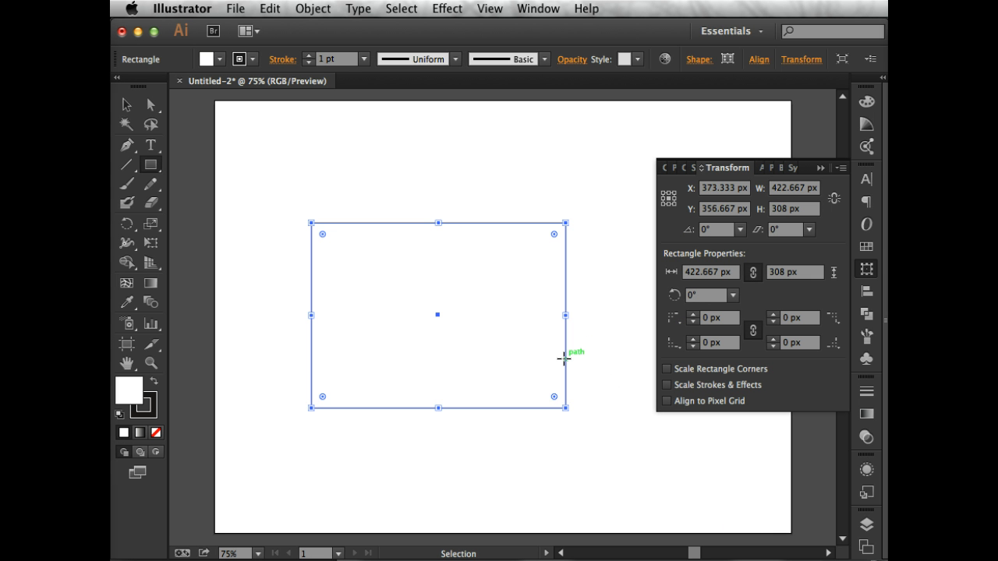
pyautogui.press('super+z')
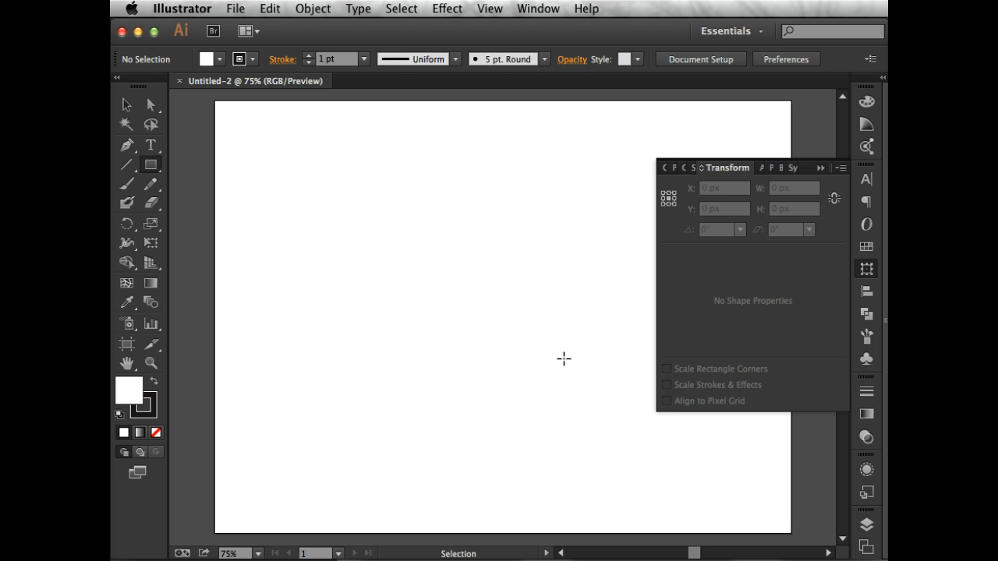
pyautogui.press('super+shift+z')
pyautogui.press('super+shift+z')
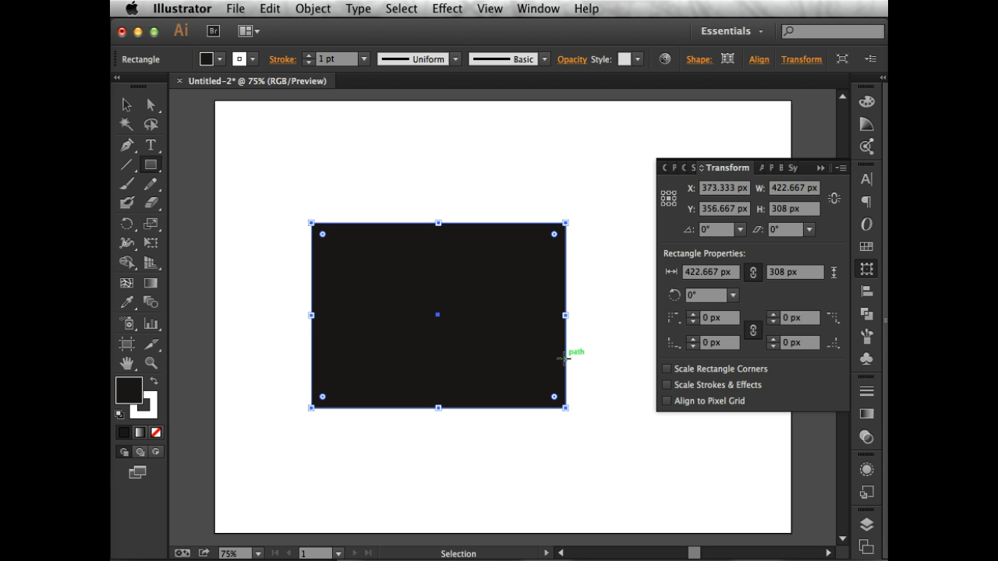
pyautogui.press('super+z')
pyautogui.press('super+z')
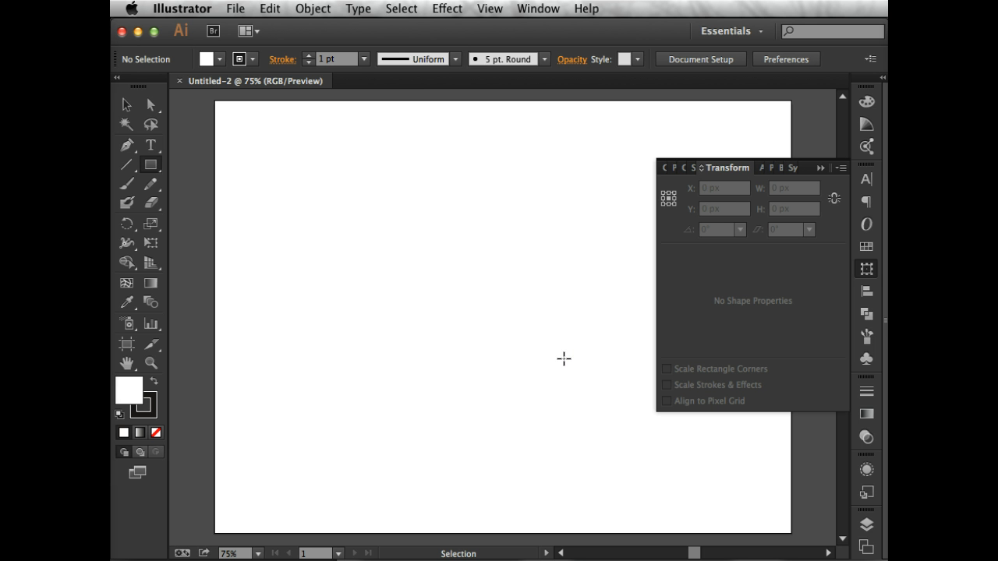
pyautogui.click(821, 168)
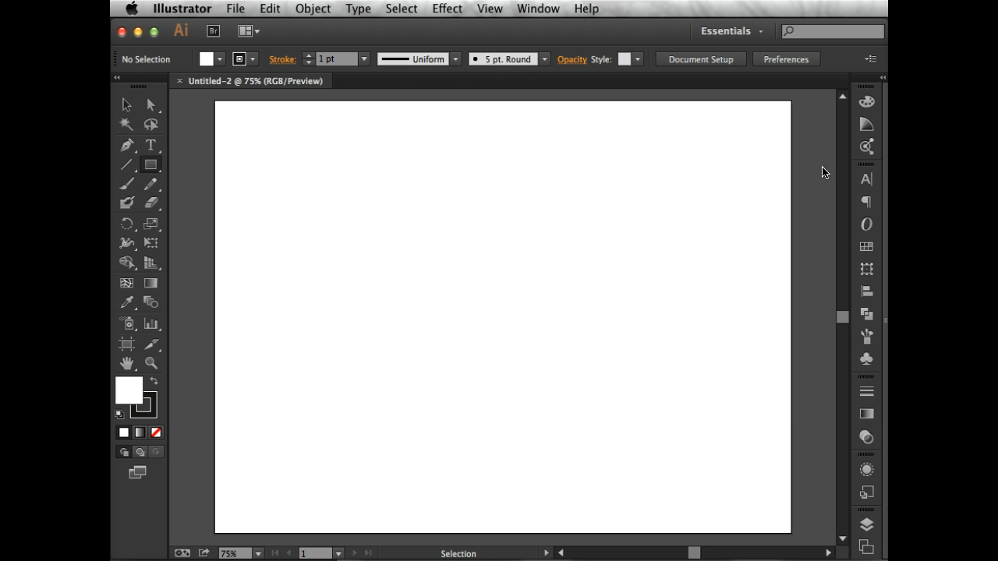
# Redo the rectangle and its color swap, stepping back to the empty artboard once before restoring them again.
pyautogui.press('shift')
pyautogui.press('super+shift+z')
pyautogui.press('super+shift+z')
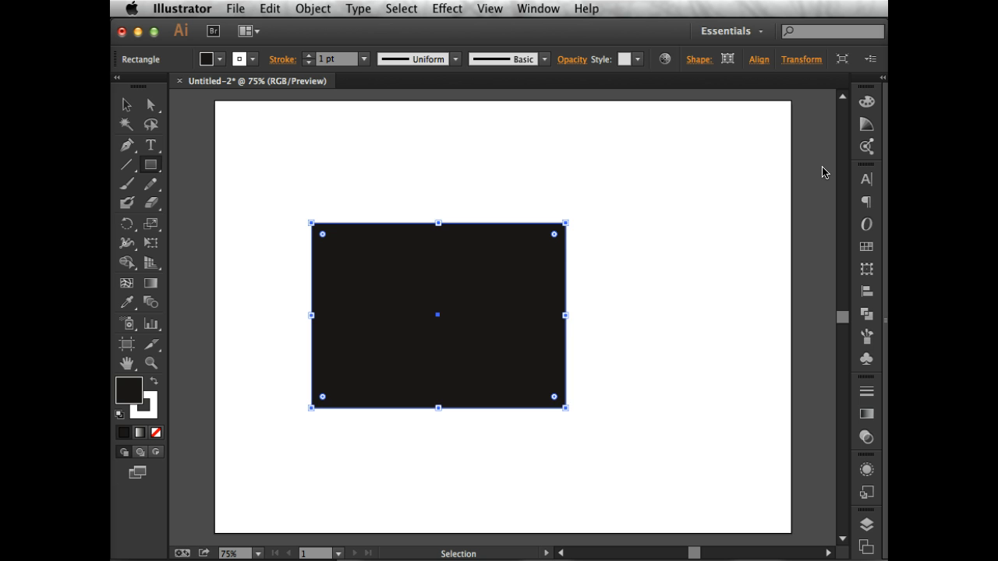
pyautogui.press('super+z')
pyautogui.press('super+z')
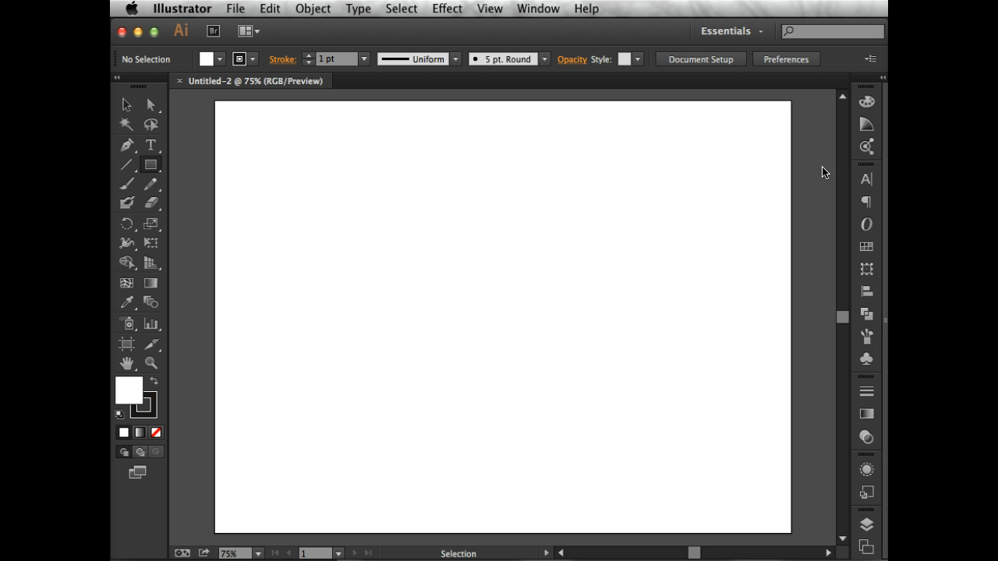
pyautogui.press('super+shift+z')
pyautogui.press('super+shift+z')
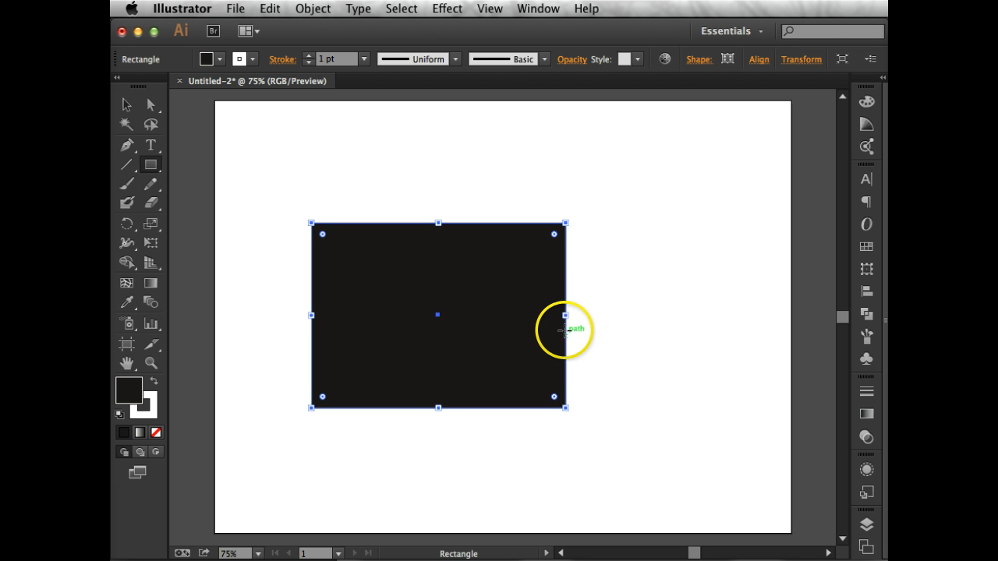
# Try resizing the black rectangle from its right side and upper-right corner, and undo everything back to the empty artboard.
pyautogui.moveTo(565, 315); pyautogui.dragTo(397, 298)
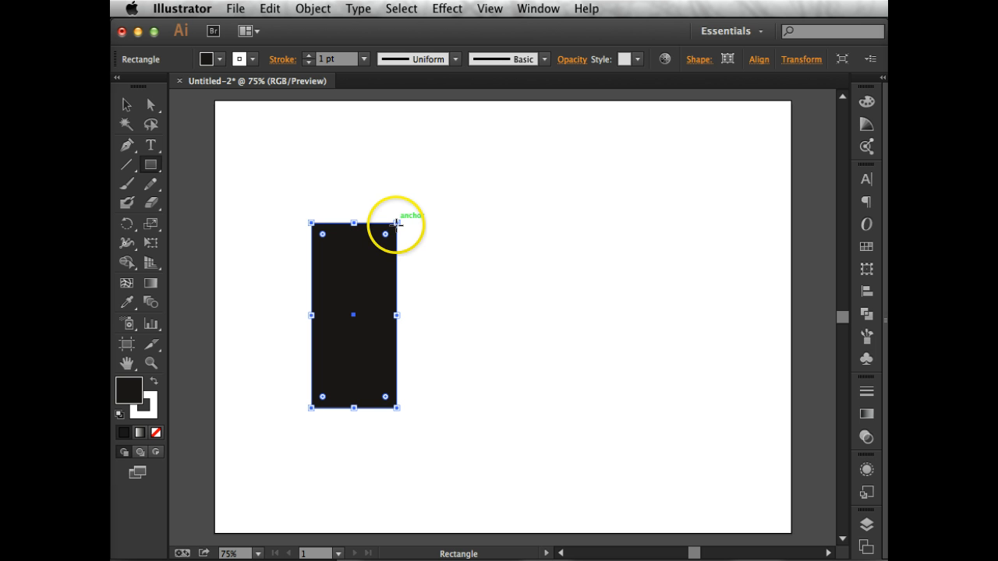
pyautogui.moveTo(397, 223); pyautogui.dragTo(607, 219)
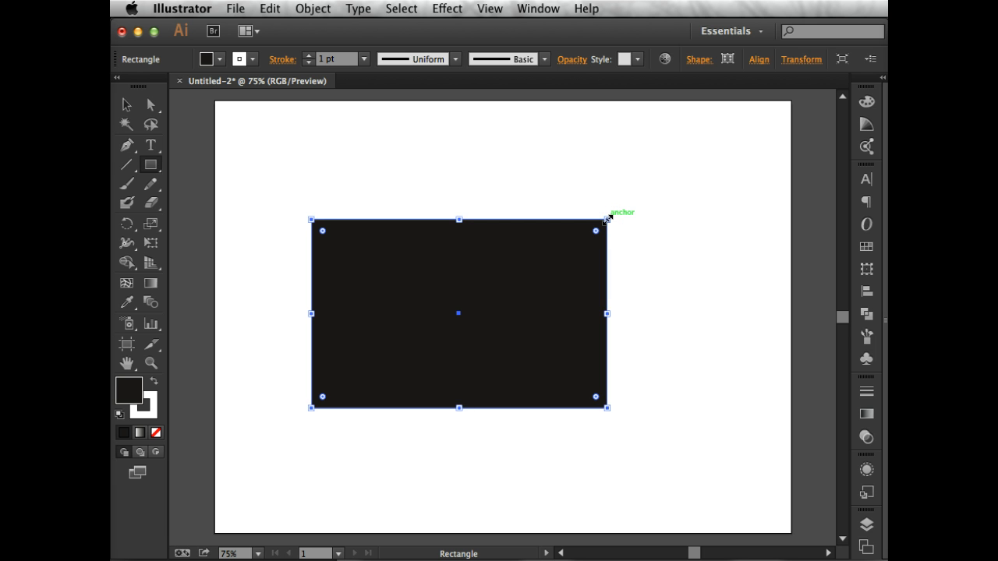
pyautogui.press('super+z')
pyautogui.press('super+z')
pyautogui.press('super+z')
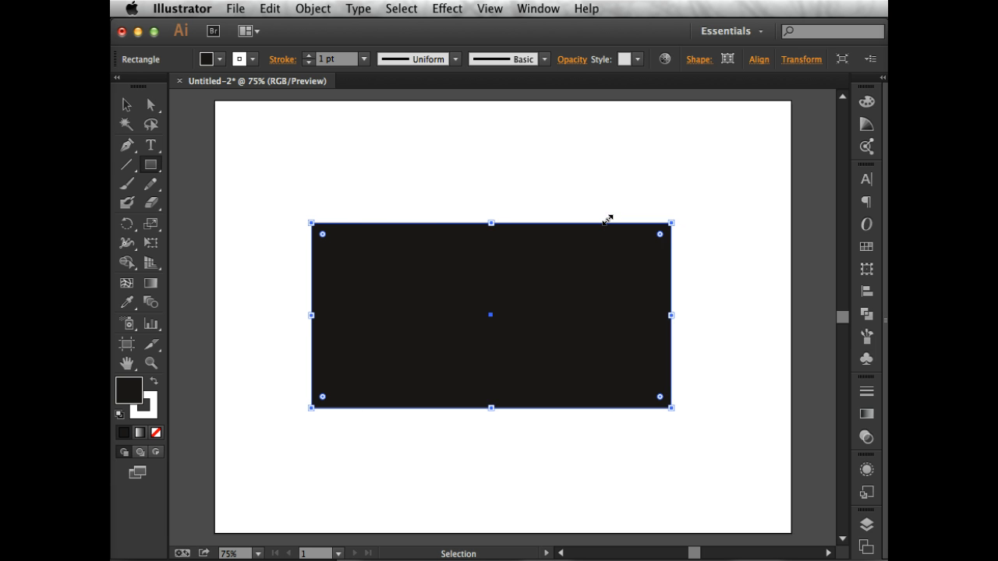
pyautogui.press('super+z')
pyautogui.press('super+z')
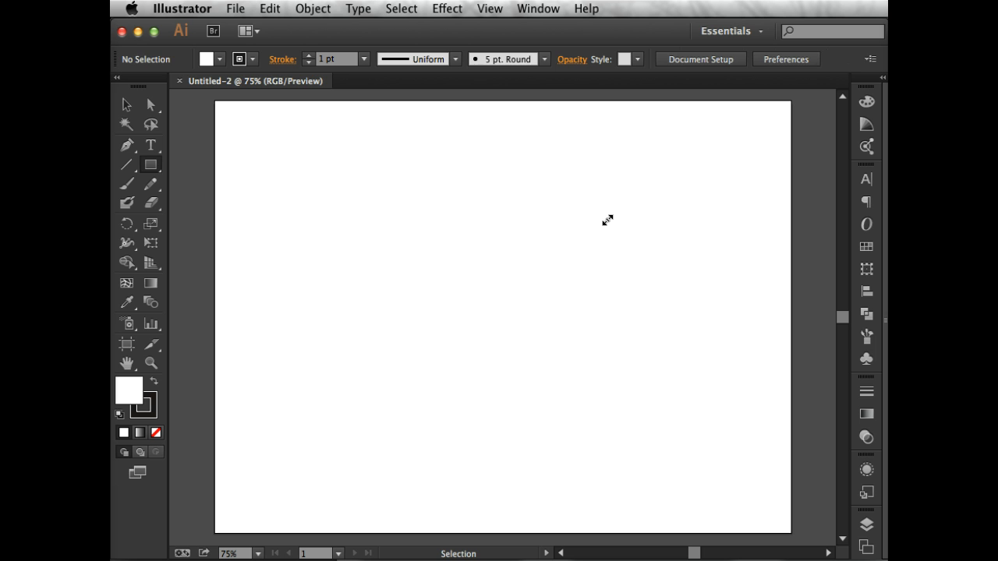
# Restore the black rectangle with redo and enlarge it proportionally from its upper-right corner.
pyautogui.press('super+shift+z')
pyautogui.press('super+shift+z')
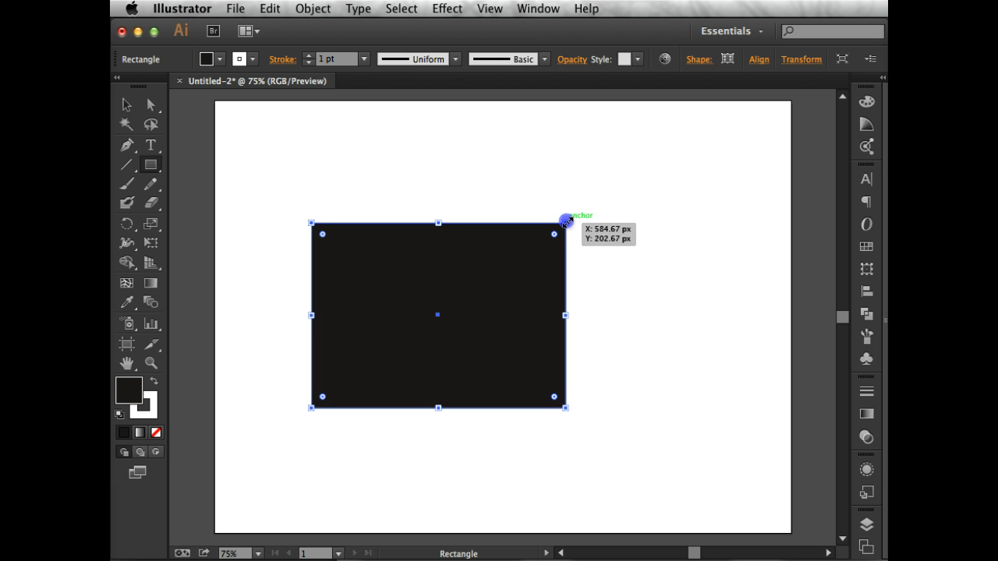
pyautogui.moveTo(566, 222); pyautogui.dragTo(665, 184)
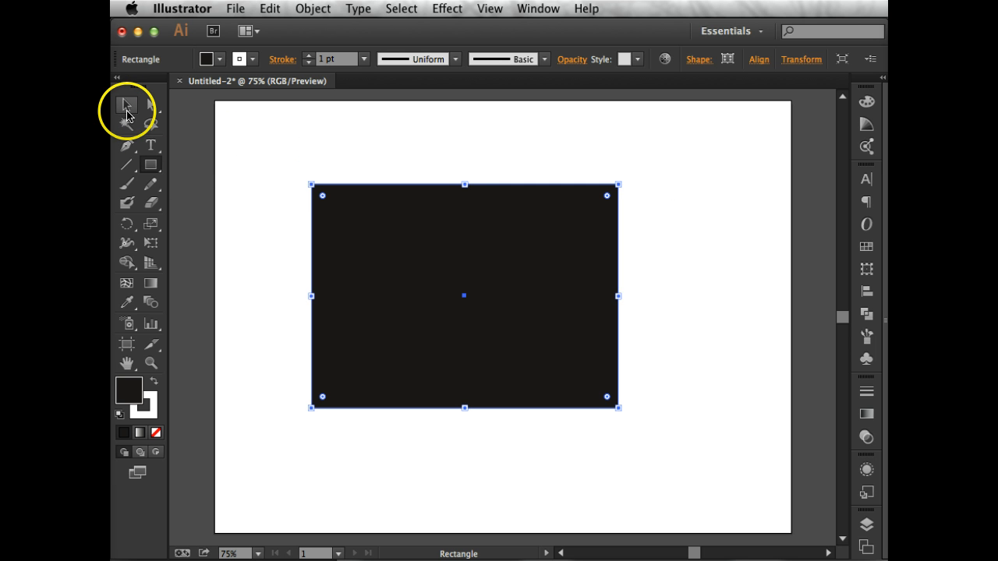
# Move the whole rectangle slightly left with the Selection tool, and back right with the Direct Selection tool.
pyautogui.click(127, 113)
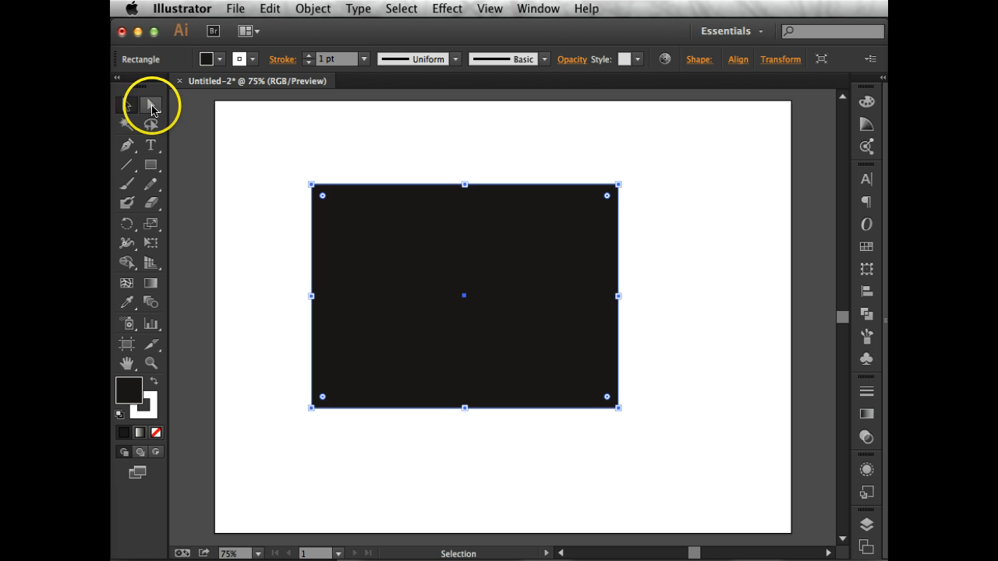
pyautogui.click(151, 108)
pyautogui.click(129, 107)
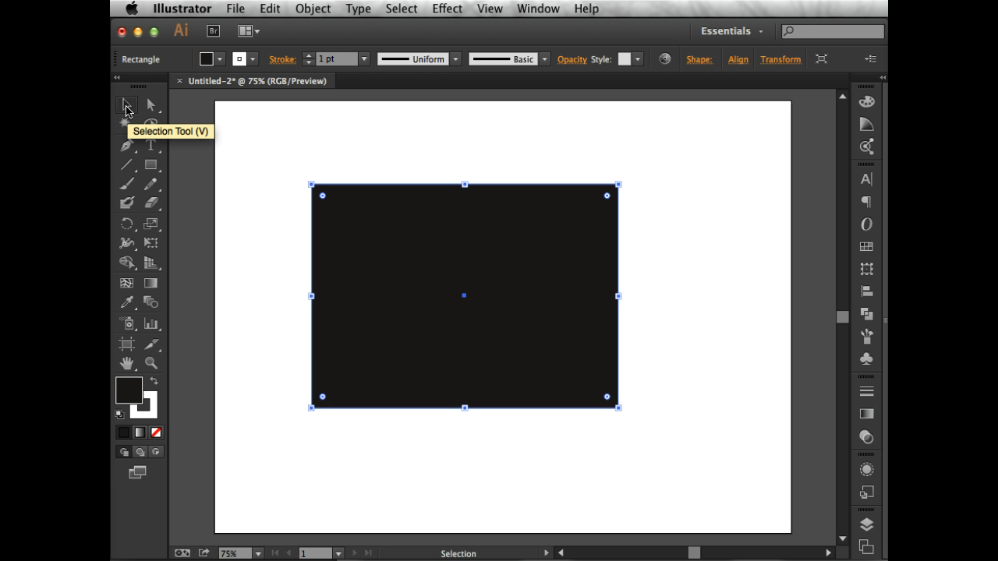
pyautogui.click(128, 110)
pyautogui.click(404, 250)
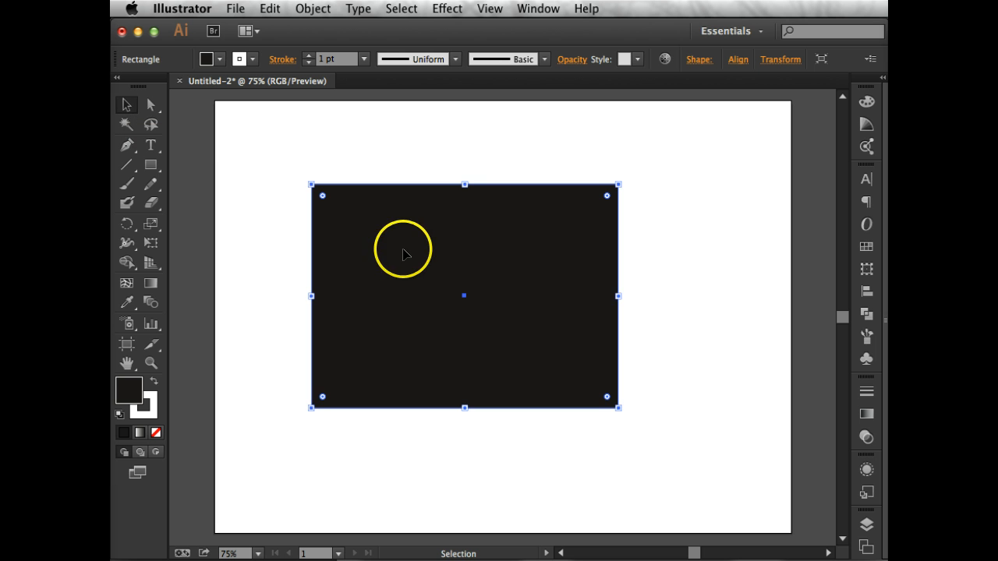
pyautogui.moveTo(403, 250); pyautogui.dragTo(371, 251)
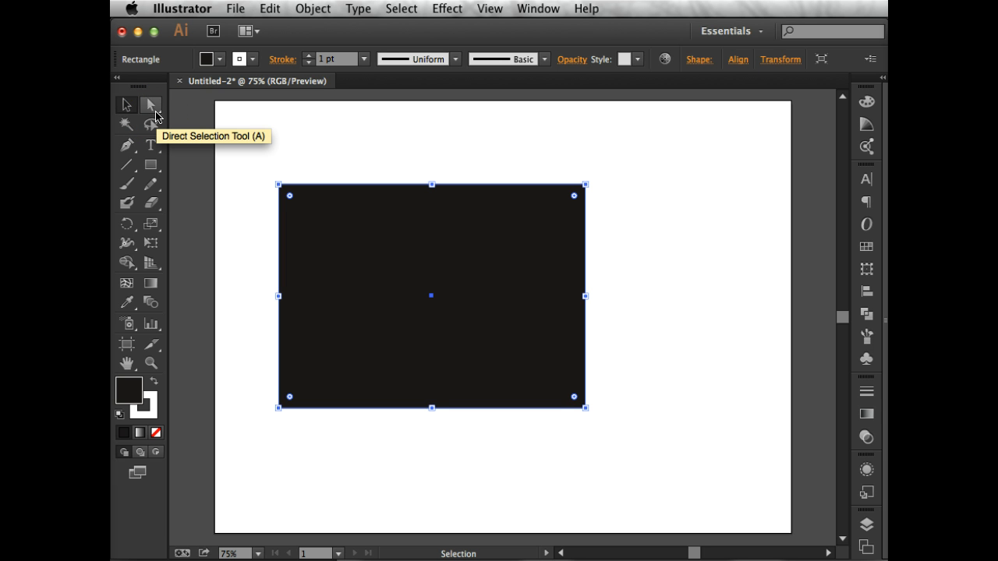
pyautogui.click(153, 107)
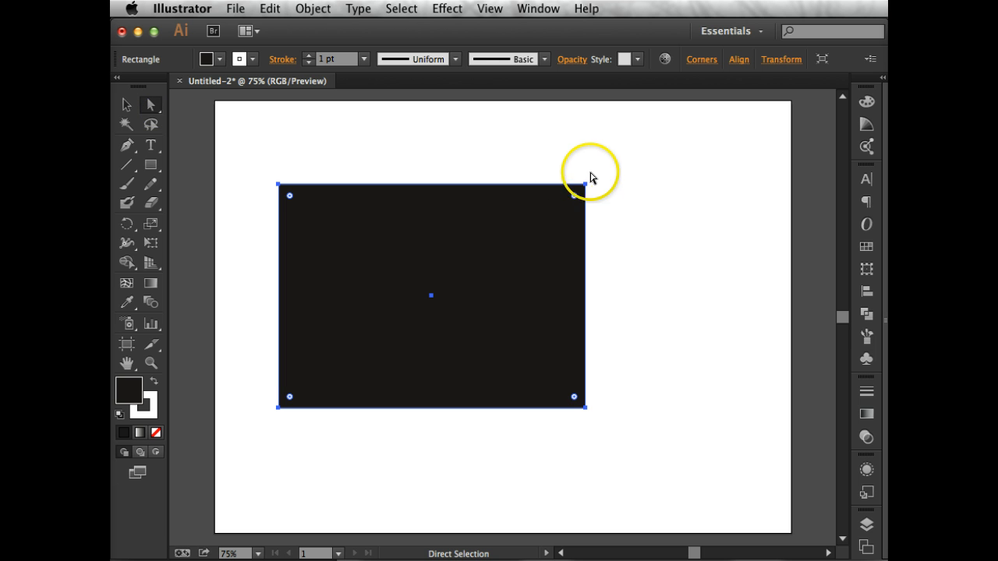
pyautogui.moveTo(589, 198); pyautogui.dragTo(629, 197)
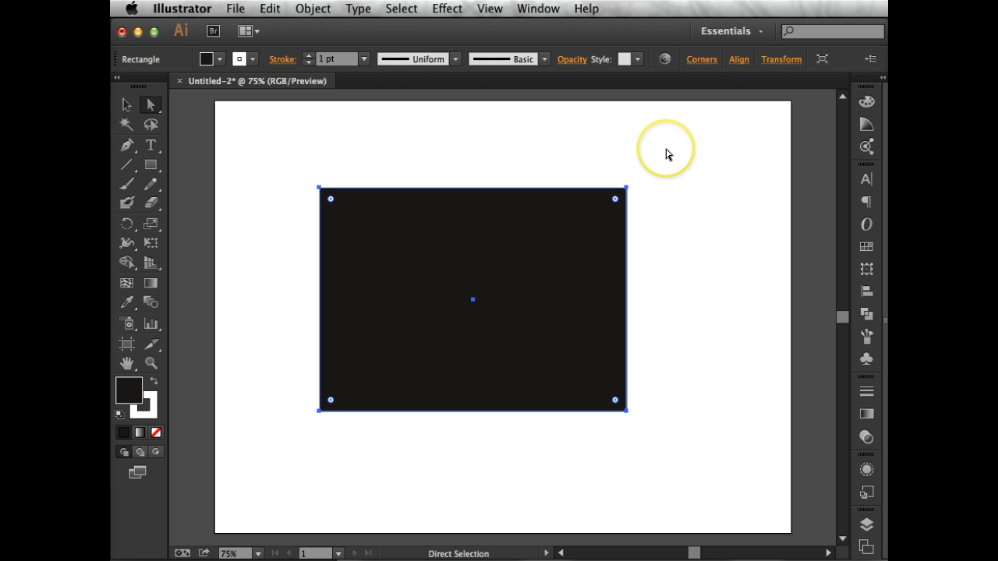
# Try distorting the rectangle by moving only its upper-right anchor point, and undo the distortions.
pyautogui.click(666, 153)
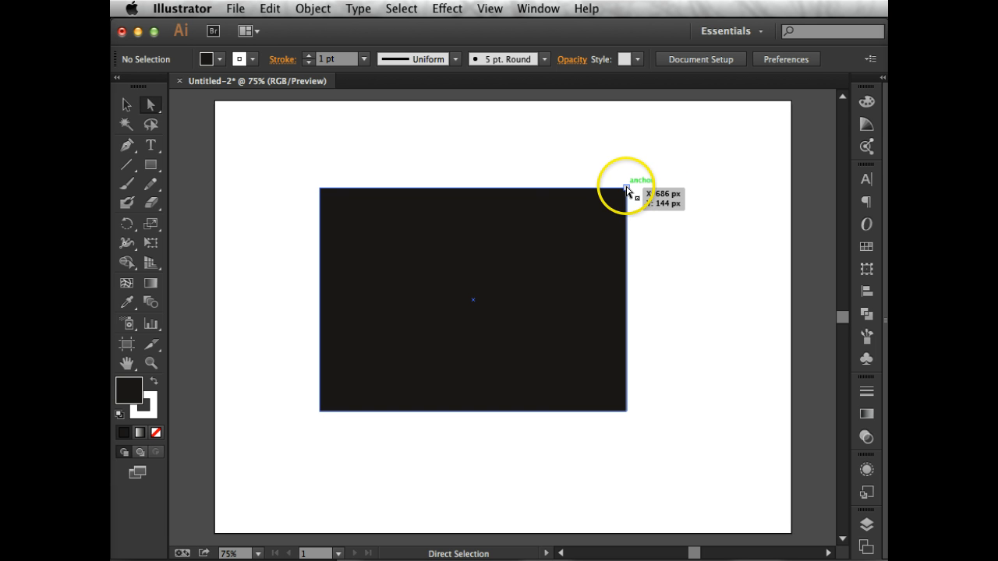
pyautogui.moveTo(627, 189); pyautogui.dragTo(433, 149)
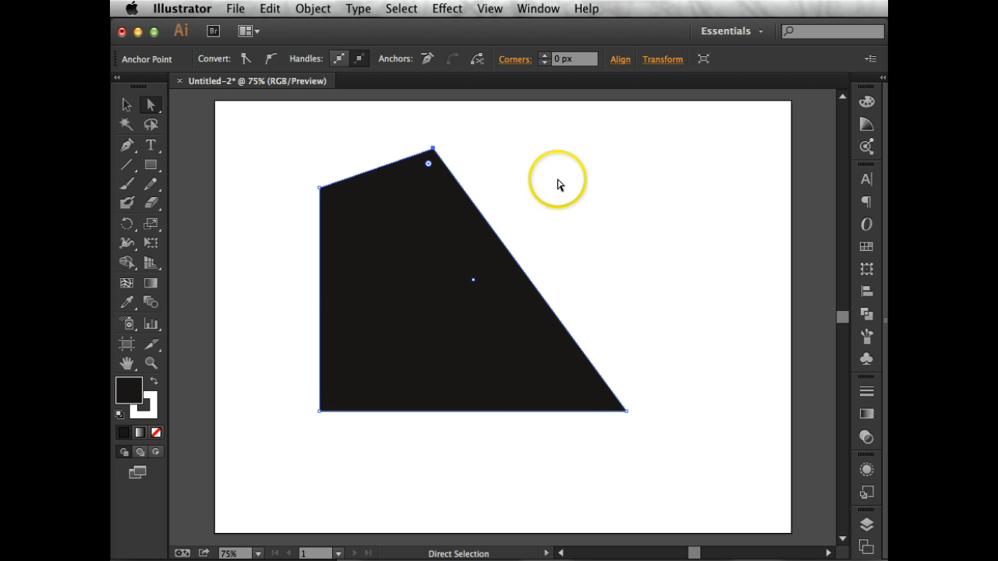
pyautogui.press('super+z')
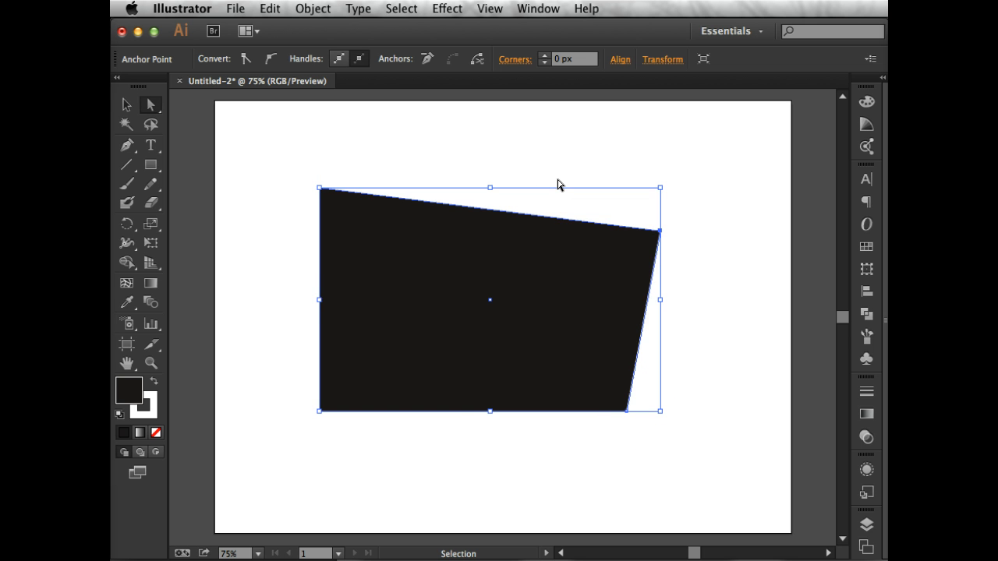
pyautogui.press('super+z')
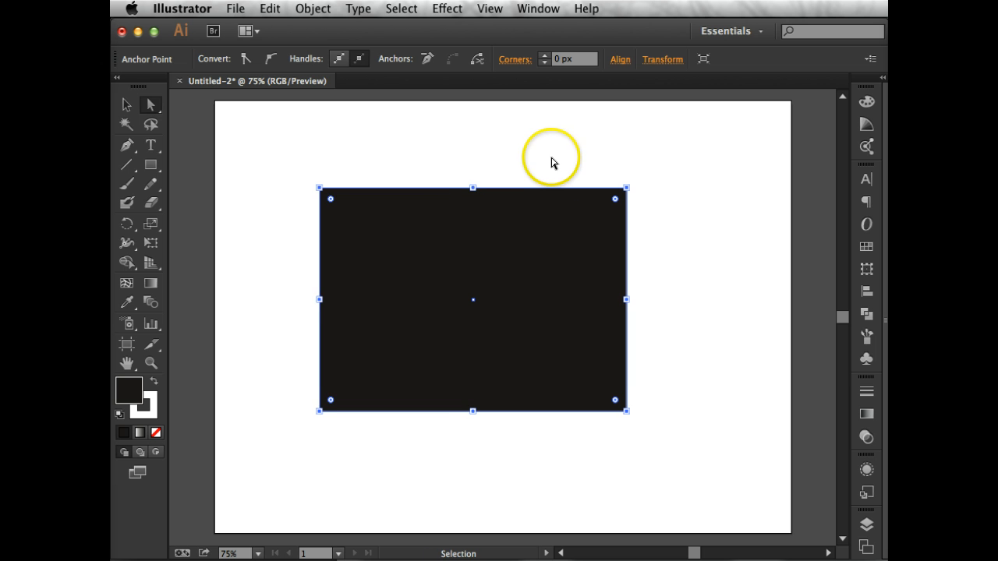
# Reshape the rectangle with the Direct Selection tool by moving its upper-right anchor down and outward and its upper-left anchor down and inward.
pyautogui.click(126, 104)
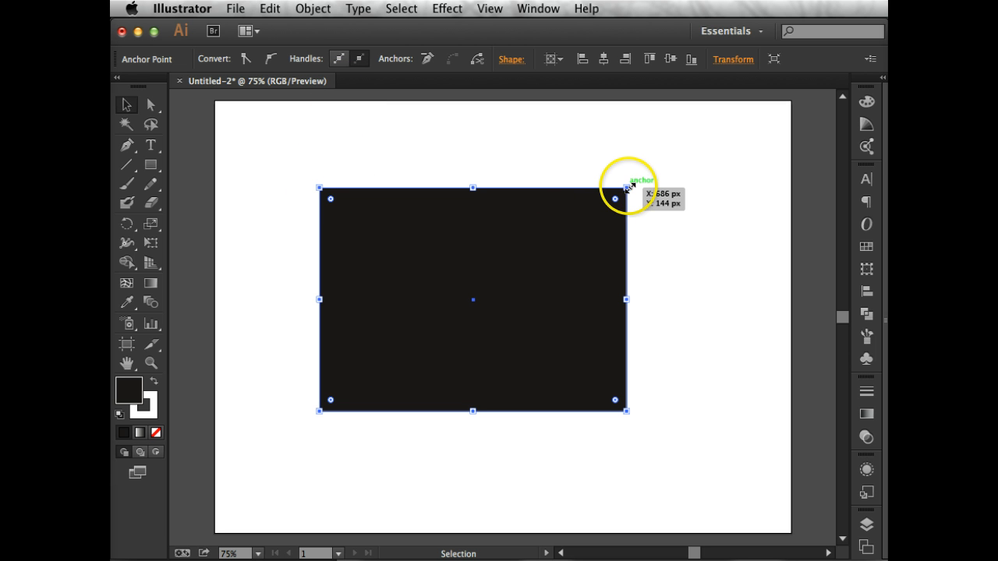
pyautogui.click(149, 107)
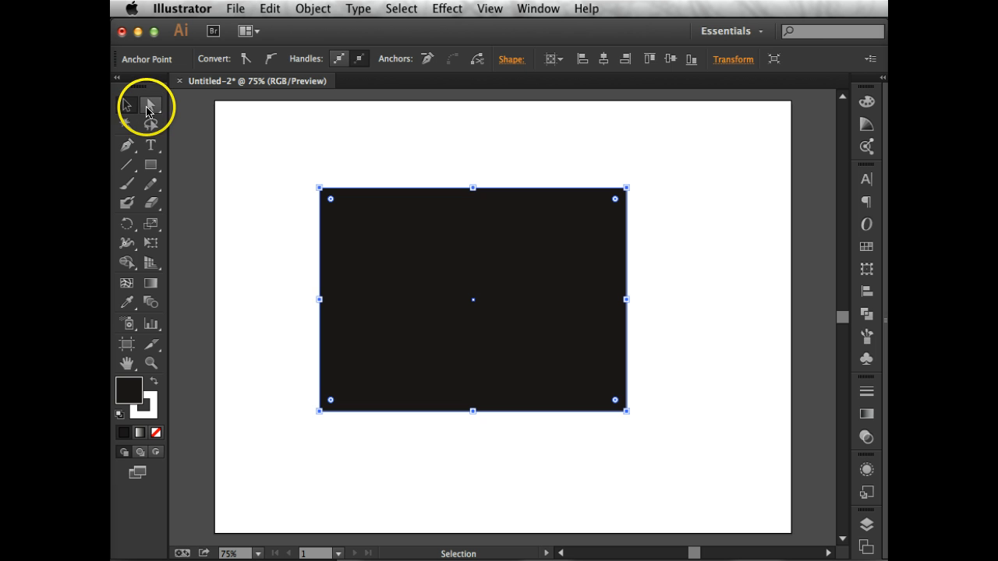
pyautogui.click(347, 146)
pyautogui.click(604, 207)
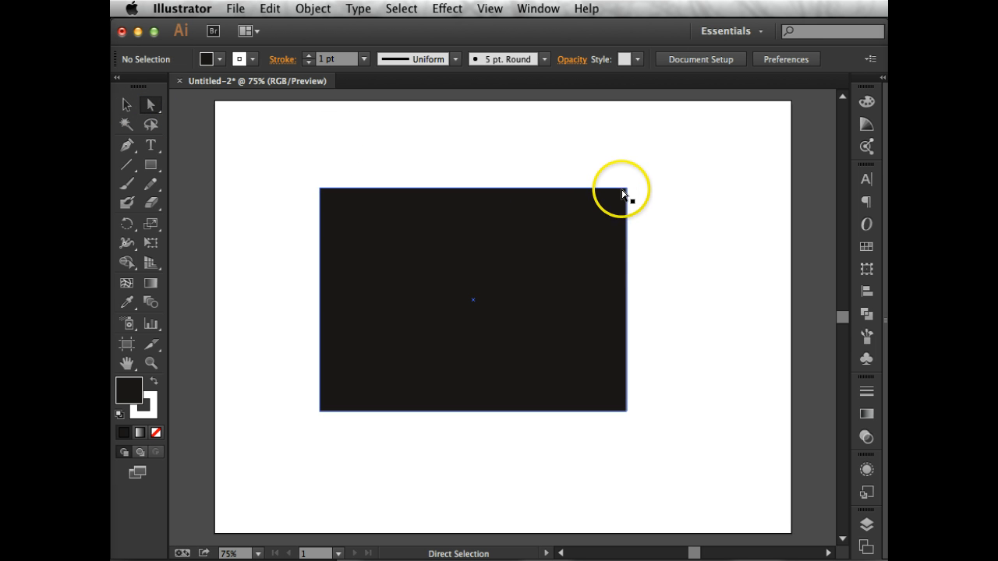
pyautogui.click(626, 189)
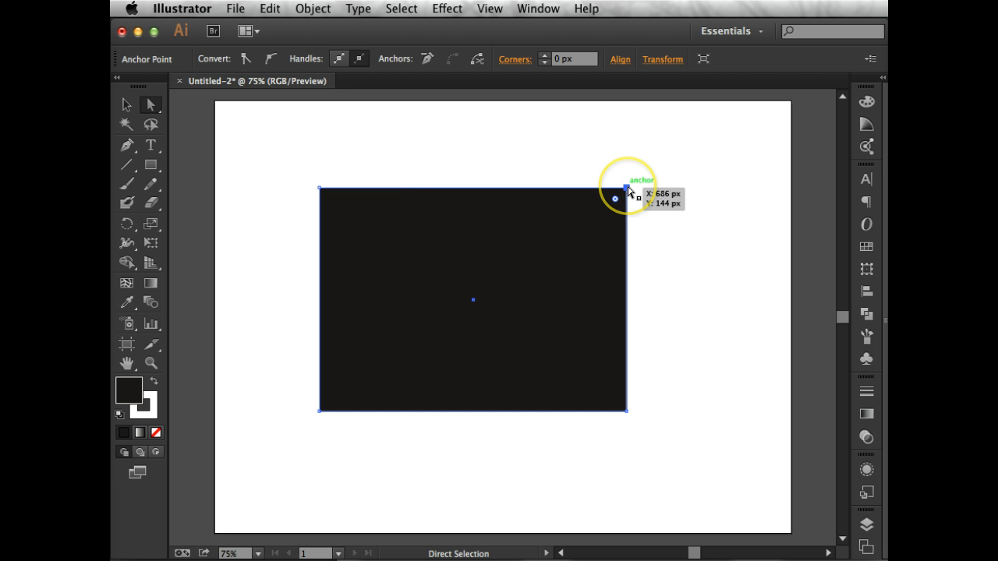
pyautogui.moveTo(627, 187); pyautogui.dragTo(683, 265)
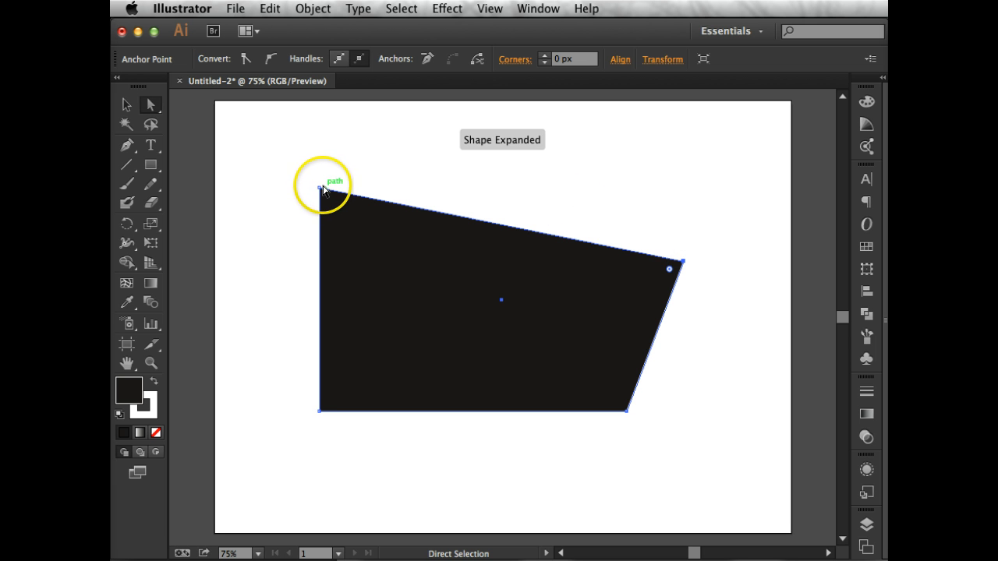
pyautogui.moveTo(323, 189); pyautogui.dragTo(461, 304)
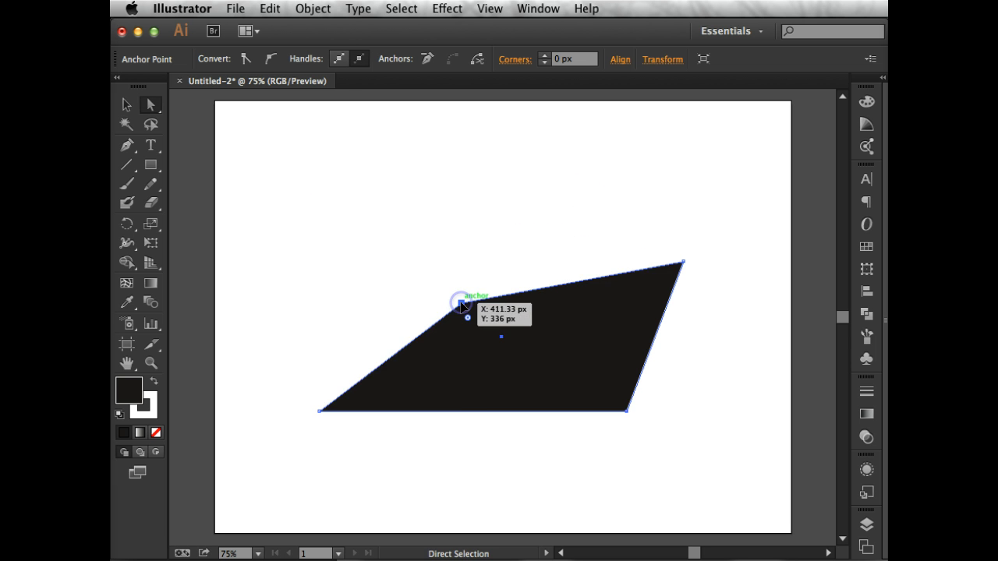
# Reshape the quadrilateral by shifting its upper, right and lower edges as segments, and move the whole shape up and slightly left.
pyautogui.click(371, 228)
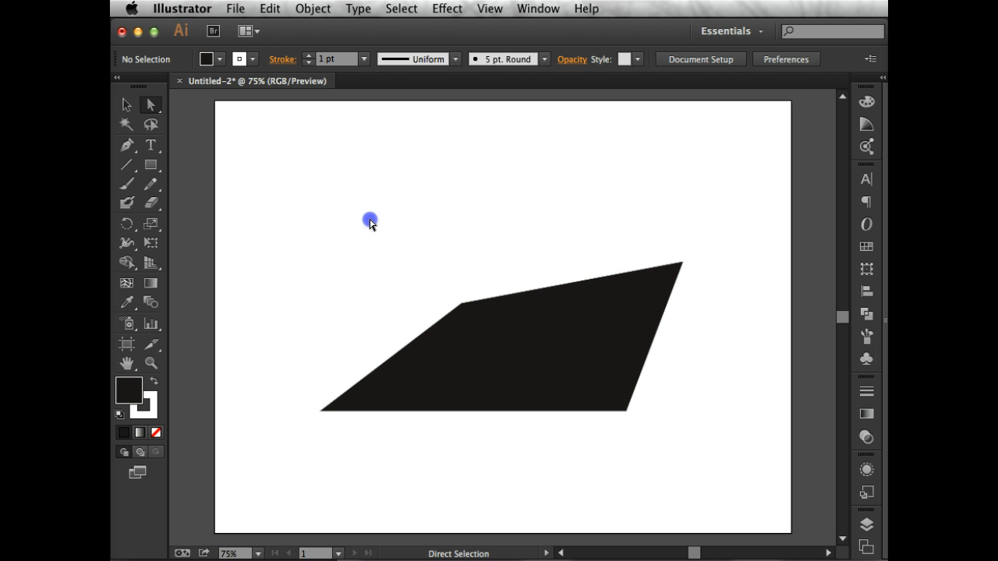
pyautogui.moveTo(581, 279); pyautogui.dragTo(724, 322)
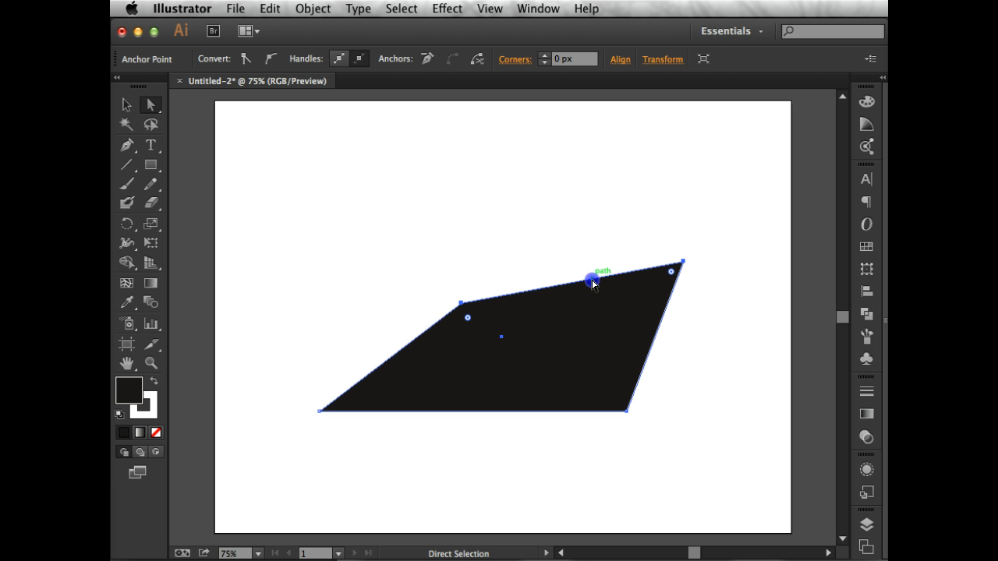
pyautogui.moveTo(592, 282); pyautogui.dragTo(488, 253)
pyautogui.click(460, 166)
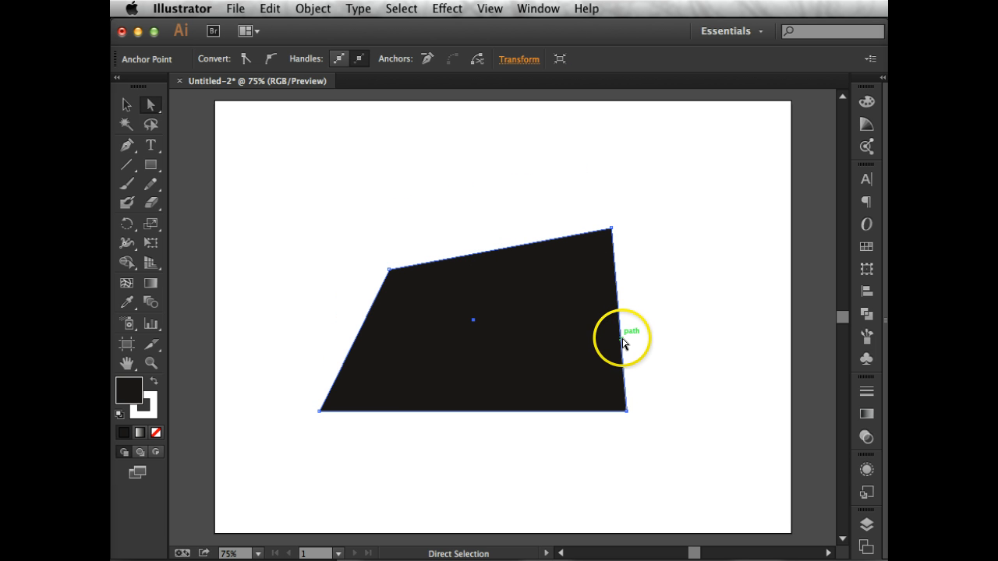
pyautogui.moveTo(622, 343); pyautogui.dragTo(688, 312)
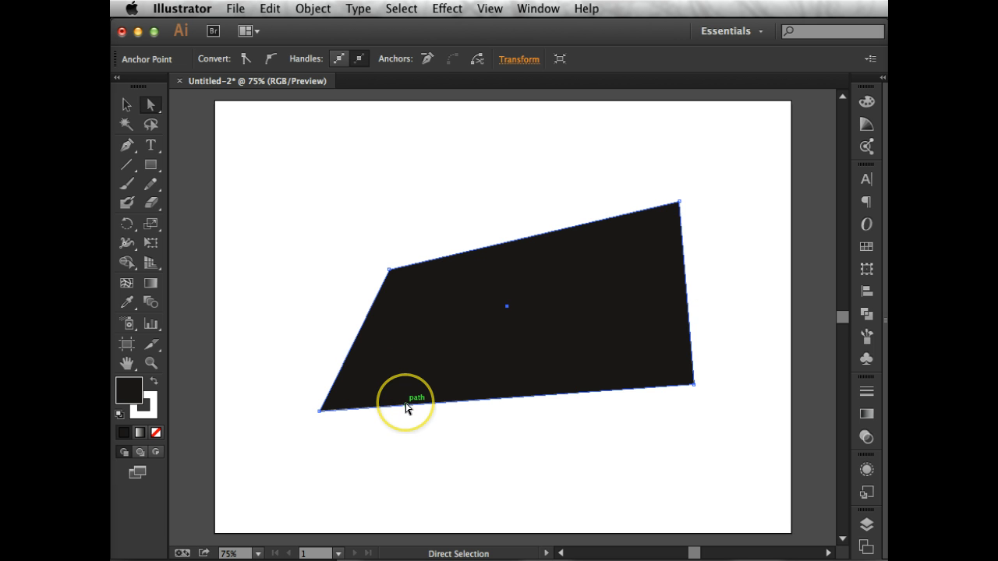
pyautogui.moveTo(404, 433); pyautogui.dragTo(407, 451)
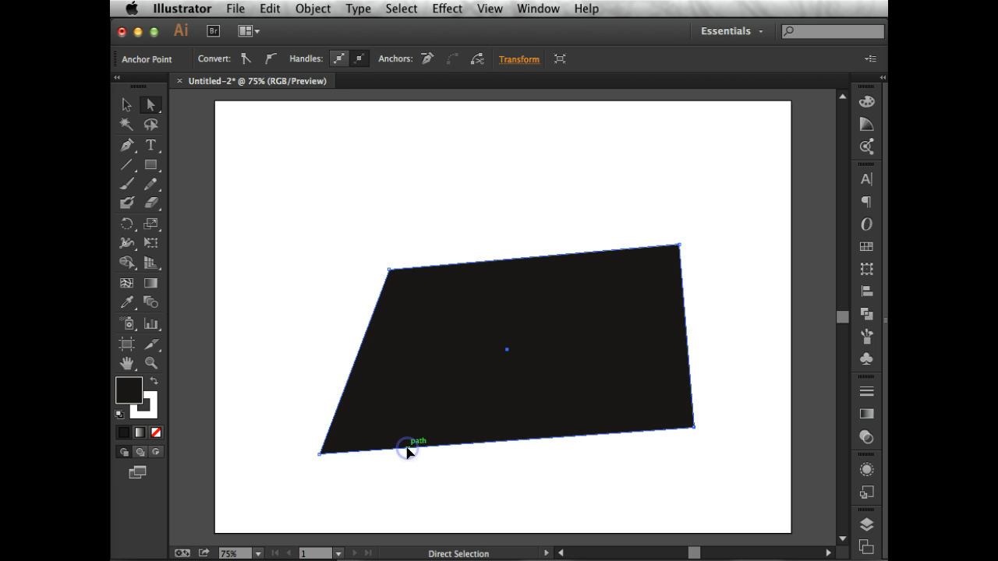
pyautogui.click(339, 222)
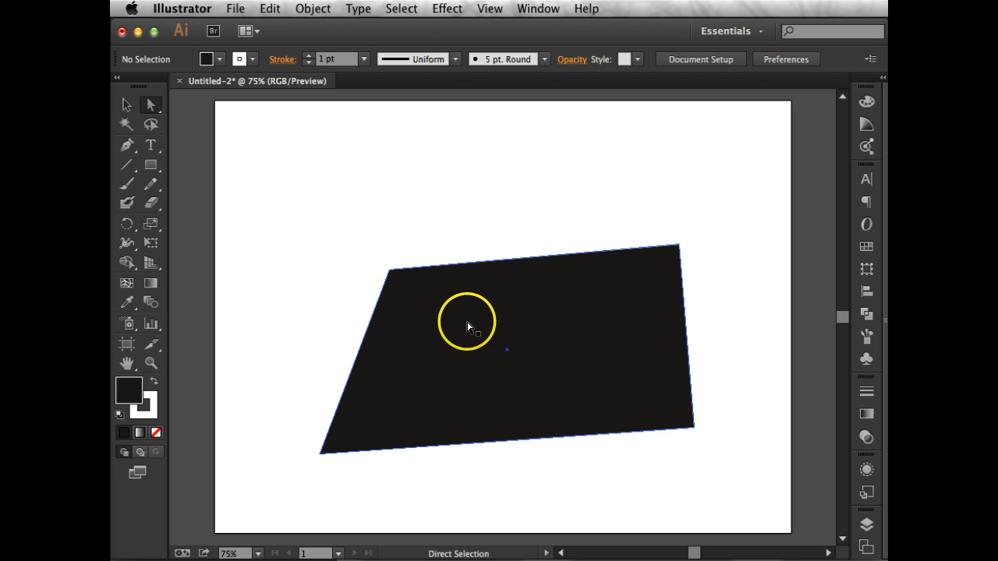
pyautogui.moveTo(467, 323); pyautogui.dragTo(447, 271)
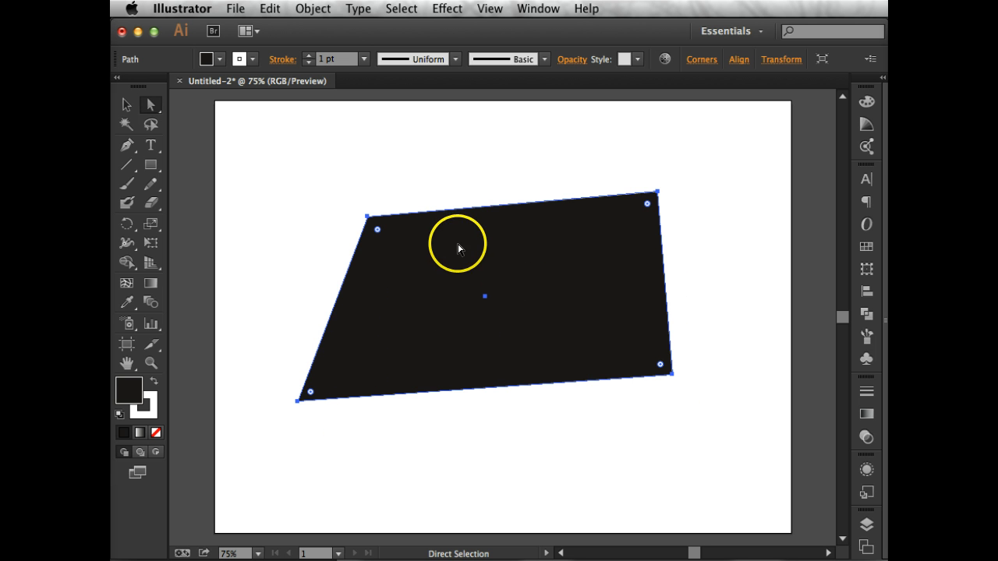
# Set the quadrilateral's fill to None, deselect it, and reselect the whole path with a selection marquee.
pyautogui.click(157, 433)
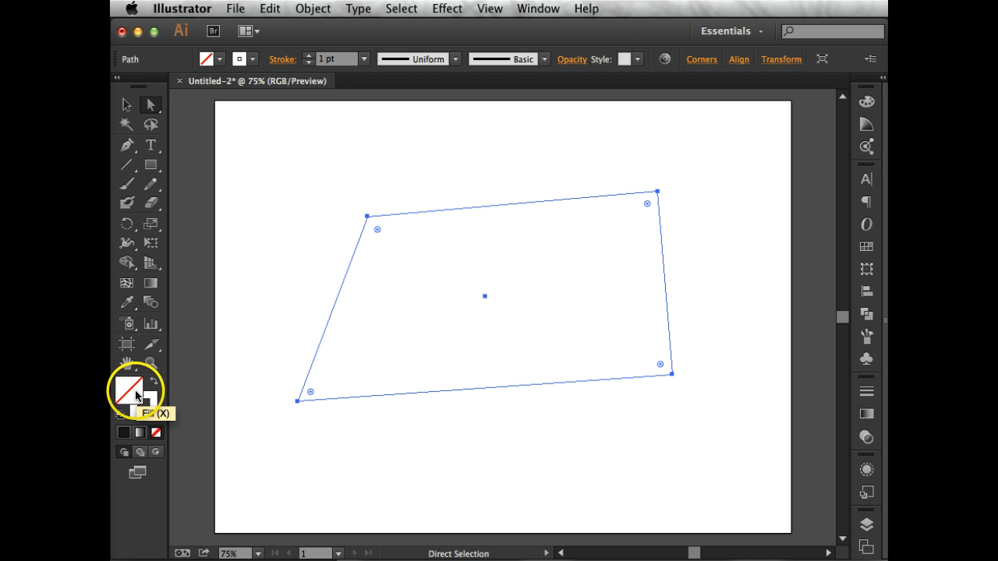
pyautogui.click(428, 243)
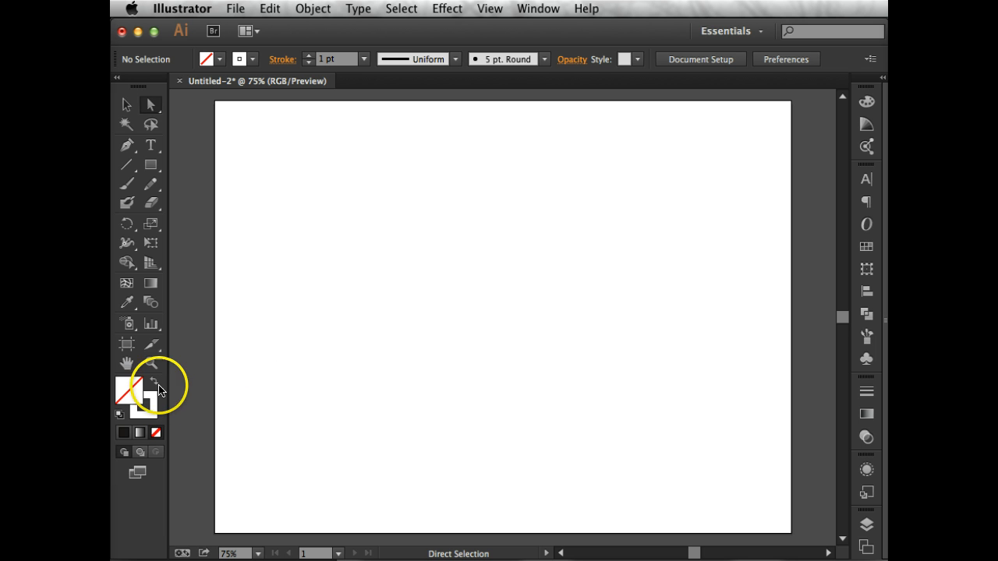
pyautogui.moveTo(285, 188); pyautogui.dragTo(753, 491)
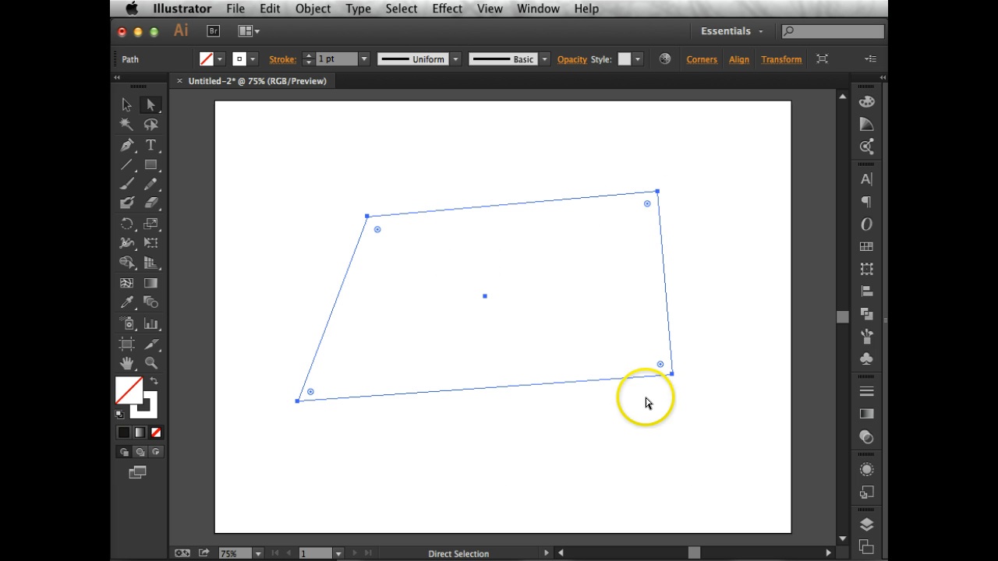
# Set the quadrilateral's stroke to dark purple 1E0E26, deselect it, and try to select it through its empty interior.
pyautogui.doubleClick(151, 416)
pyautogui.moveTo(239, 227); pyautogui.dragTo(258, 306)
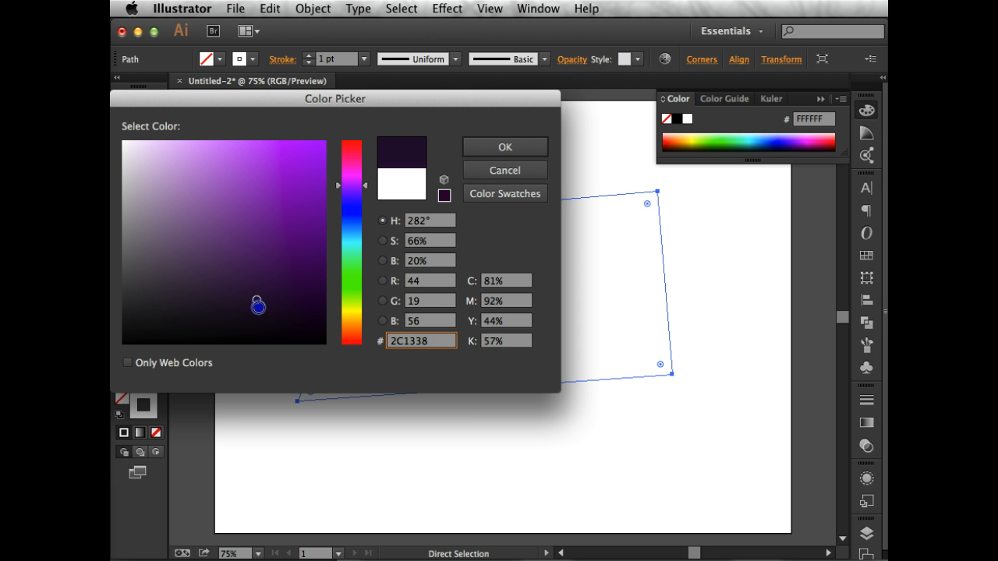
pyautogui.click(505, 147)
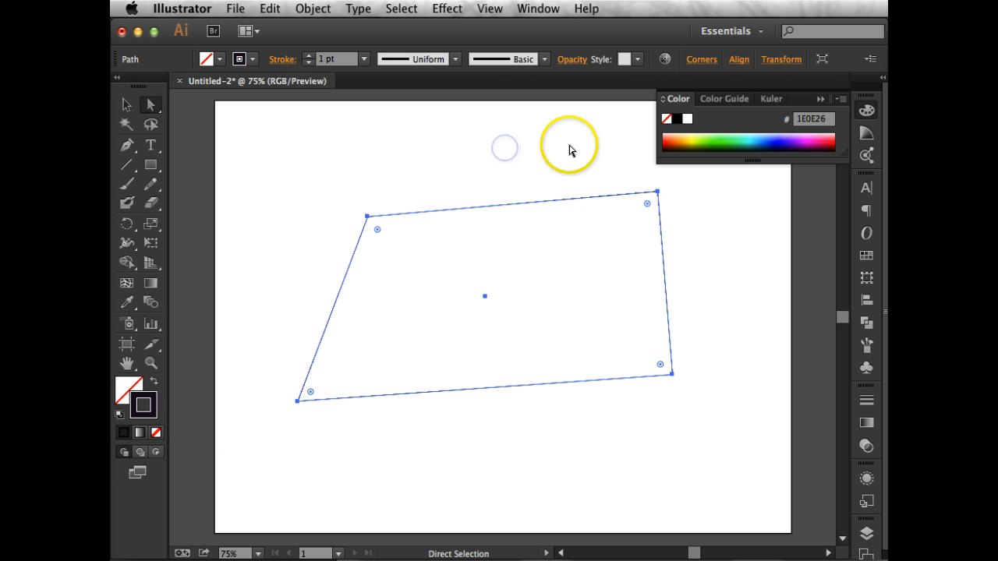
pyautogui.click(569, 148)
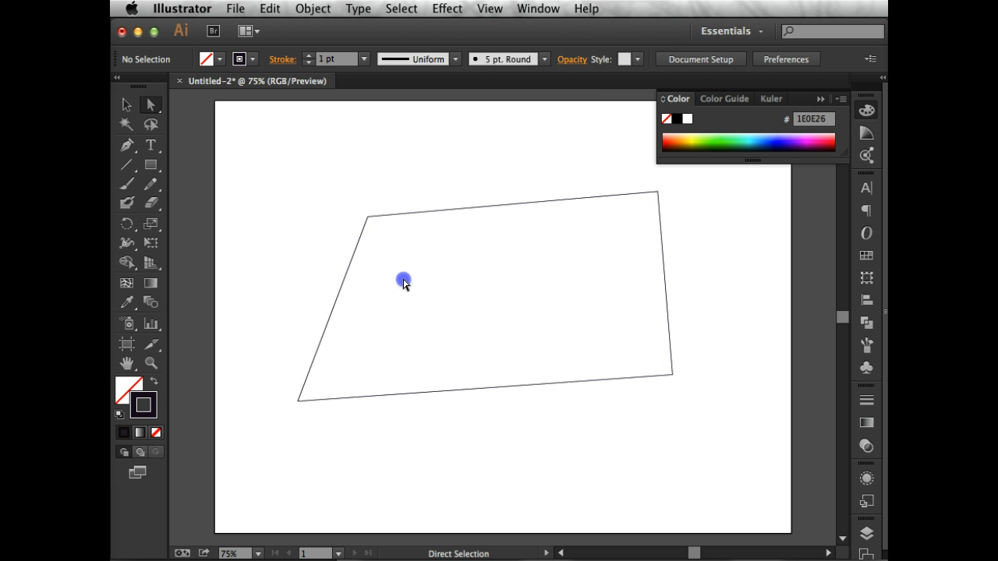
pyautogui.click(534, 235)
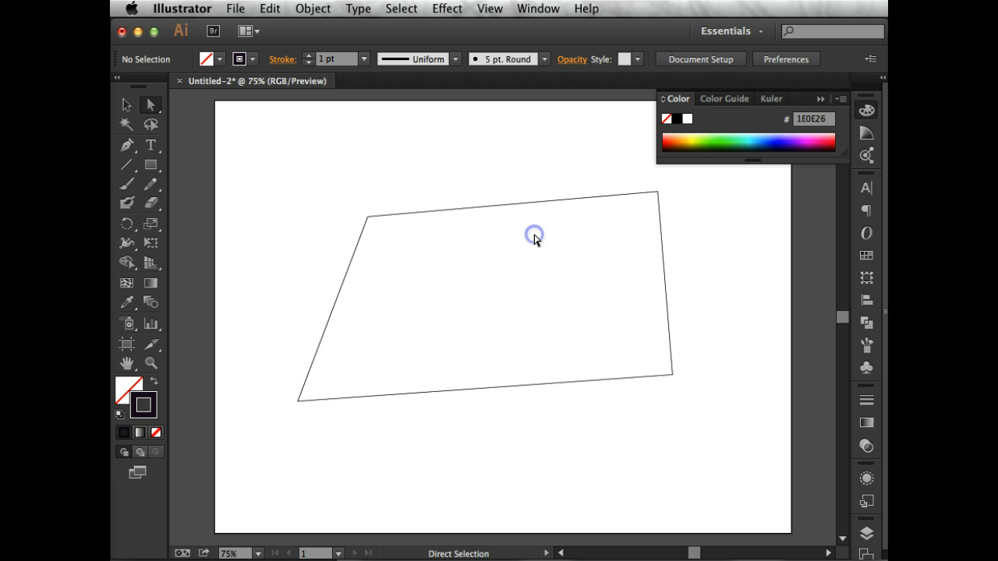
pyautogui.click(601, 305)
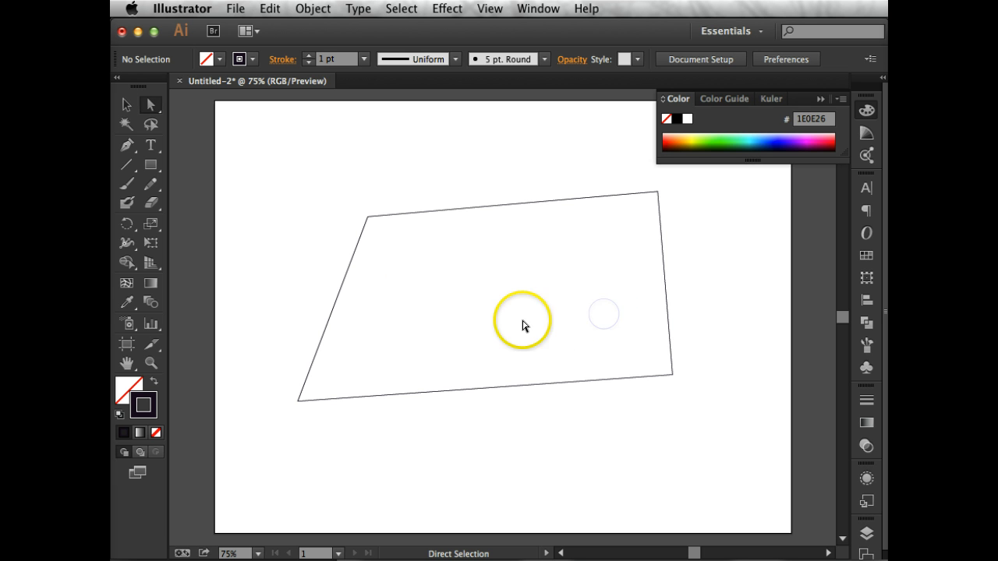
# With nothing selected, set the fill color to light purple CE9CE5.
pyautogui.doubleClick(122, 386)
pyautogui.click(187, 160)
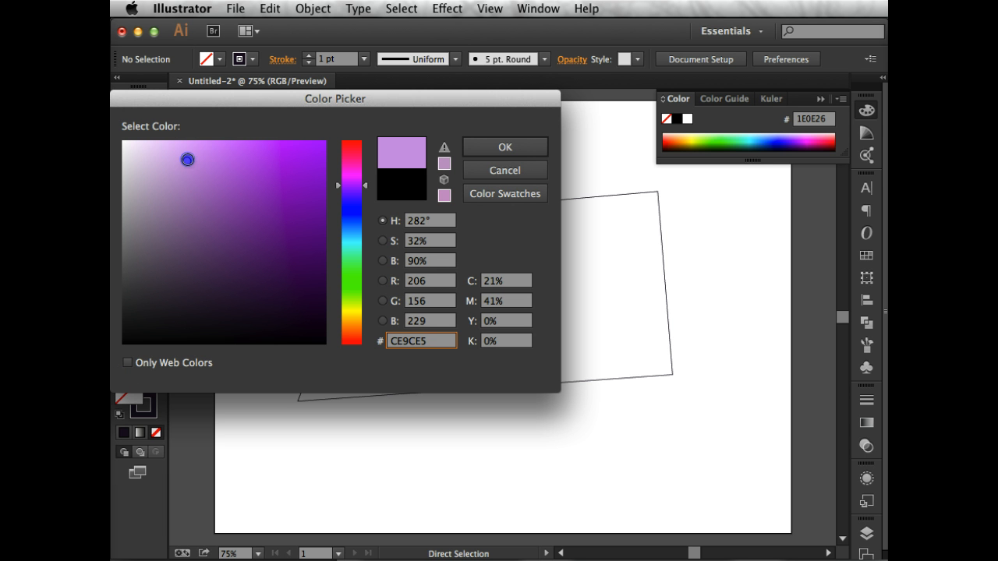
pyautogui.click(502, 147)
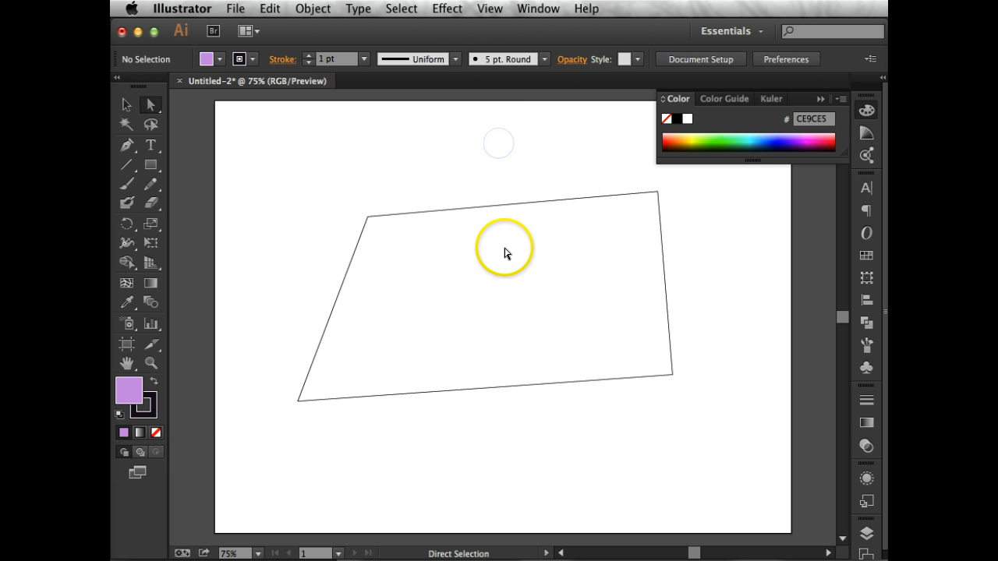
# Select the quadrilateral by its outline, fill it with purple B471D3, and move it up and left by its filled interior.
pyautogui.click(509, 205)
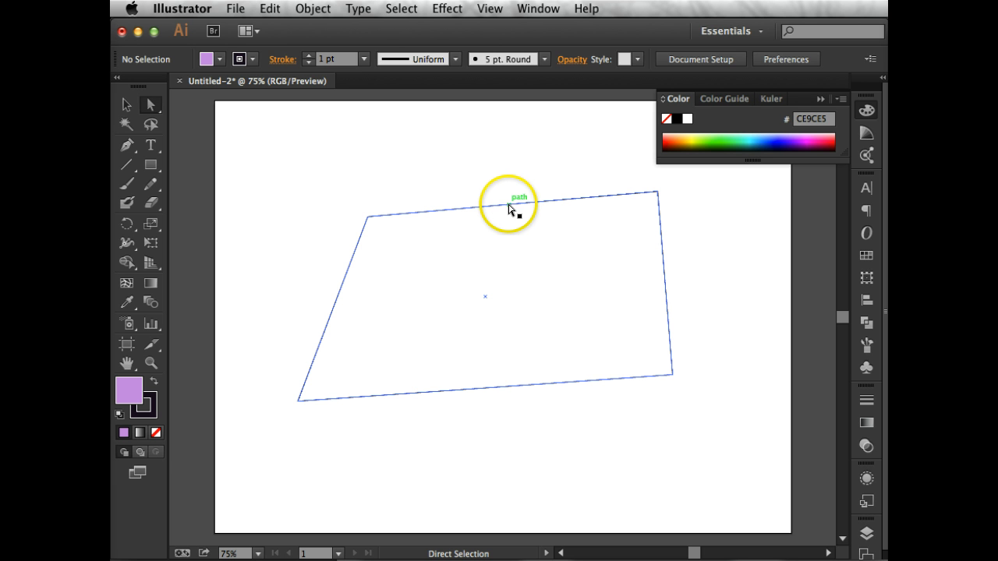
pyautogui.click(509, 206)
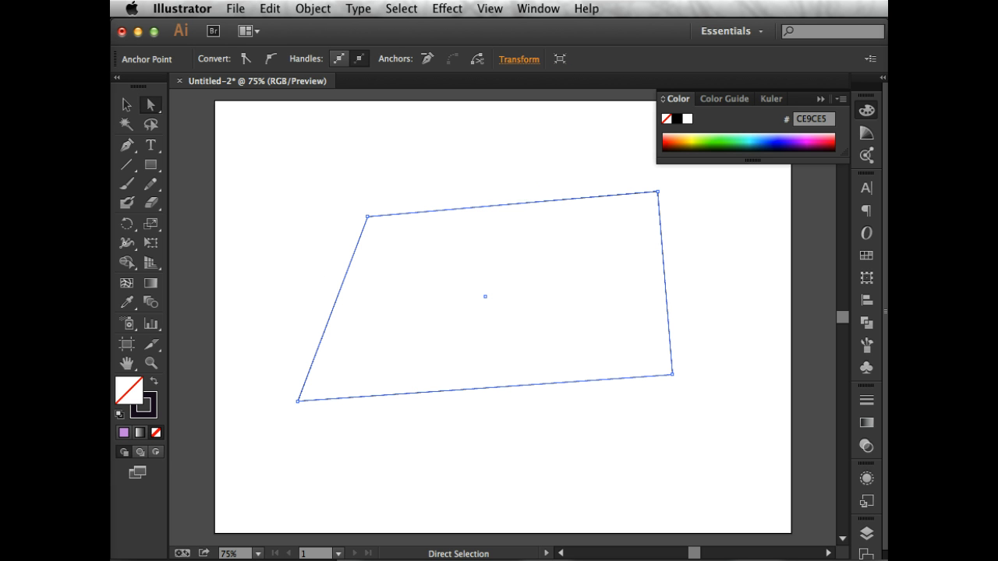
pyautogui.doubleClick(128, 396)
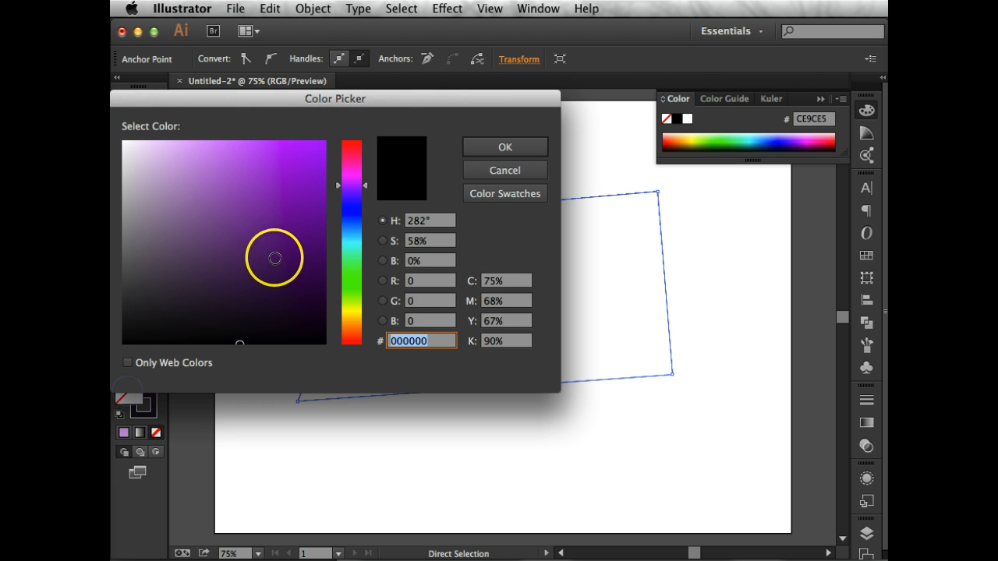
pyautogui.click(272, 257)
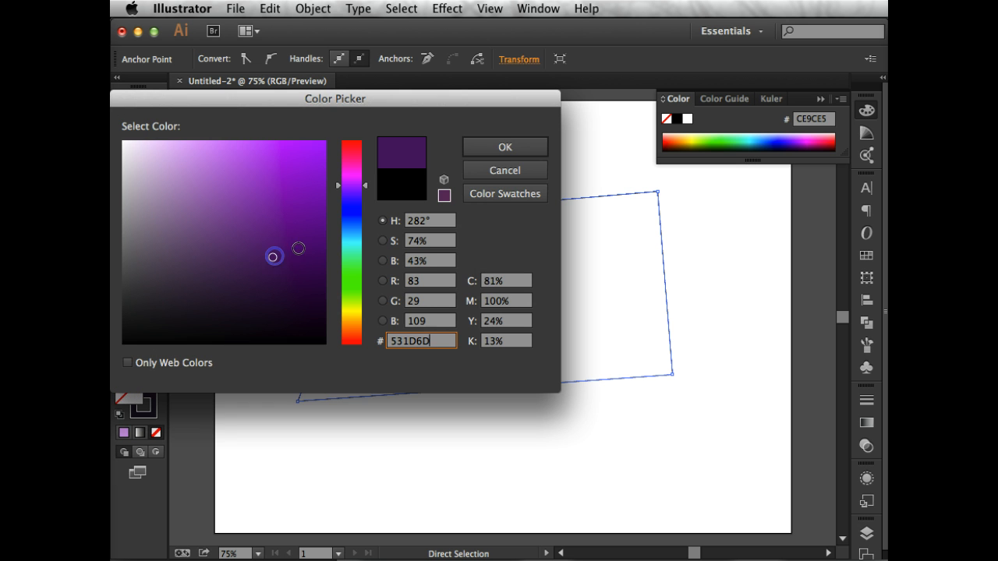
pyautogui.click(216, 175)
pyautogui.click(485, 148)
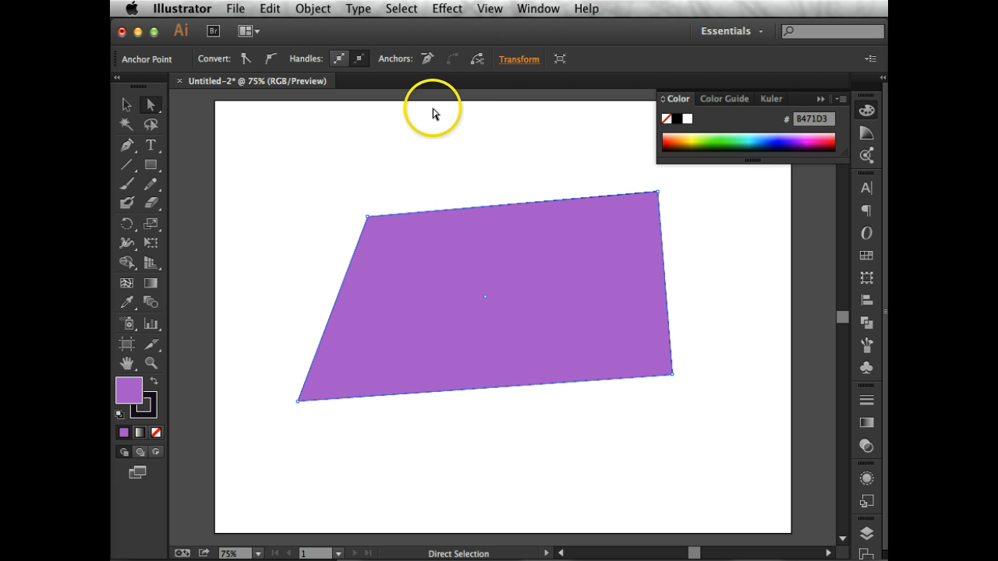
pyautogui.click(430, 145)
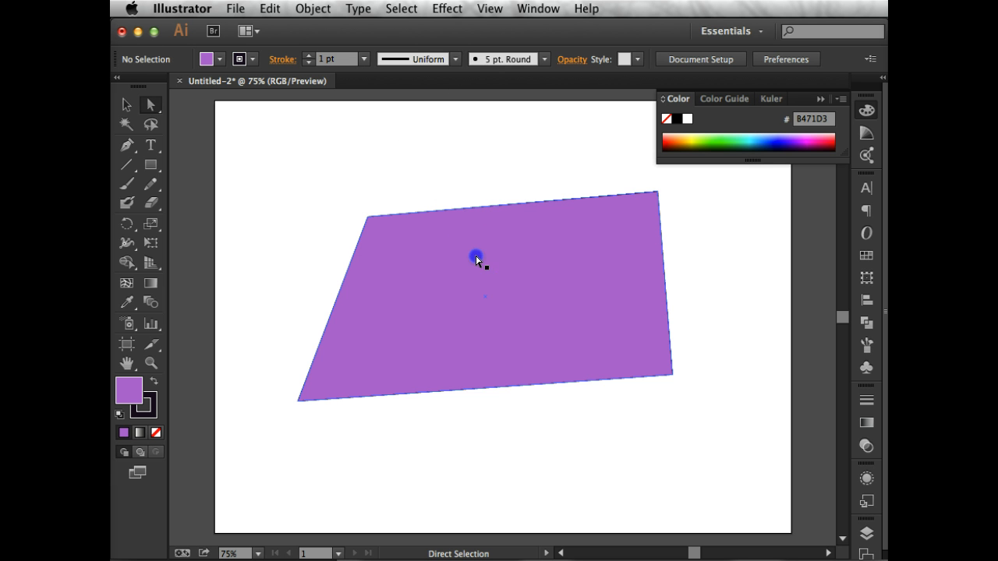
pyautogui.moveTo(477, 260)
pyautogui.mouseDown()
pyautogui.moveTo(515, 341)
pyautogui.moveTo(444, 205)
pyautogui.mouseUp()
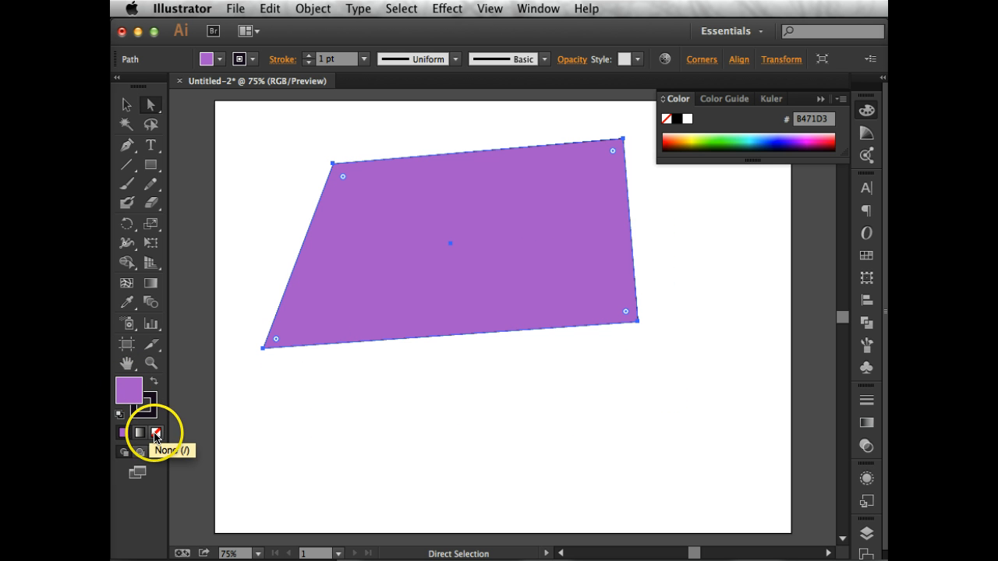
# Set the quadrilateral's fill to None and try to move it by its empty interior.
pyautogui.click(155, 435)
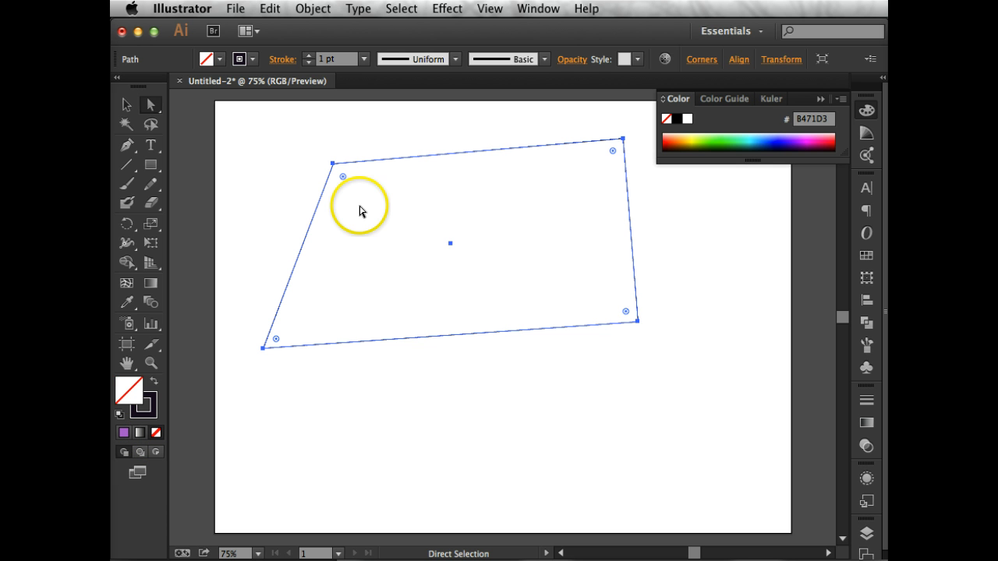
pyautogui.click(410, 271)
pyautogui.moveTo(394, 231); pyautogui.dragTo(393, 230)
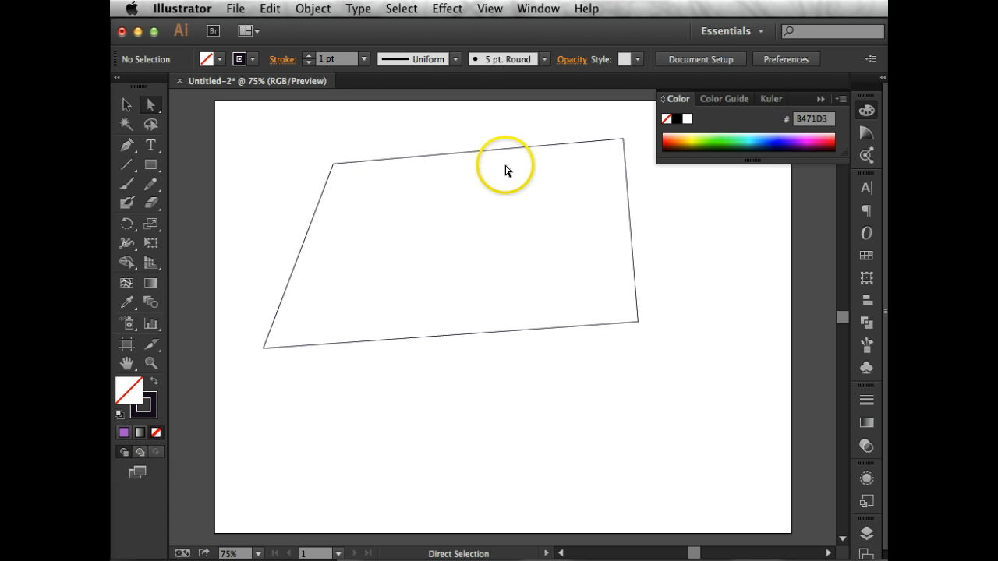
# With the Selection tool, move the quadrilateral down and right by its outline, and stretch its bounding box outward to the left and upward.
pyautogui.click(129, 107)
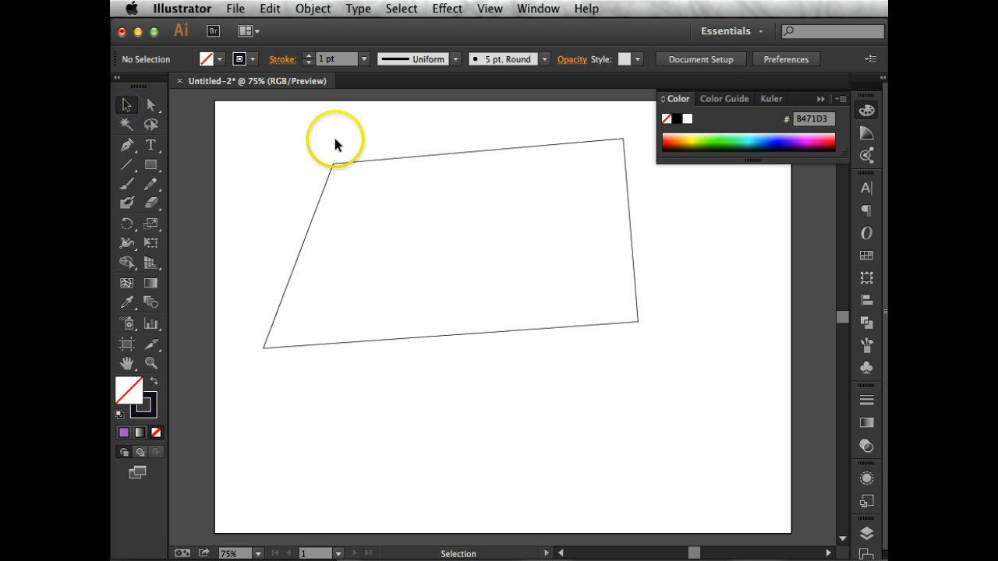
pyautogui.moveTo(362, 161); pyautogui.dragTo(424, 300)
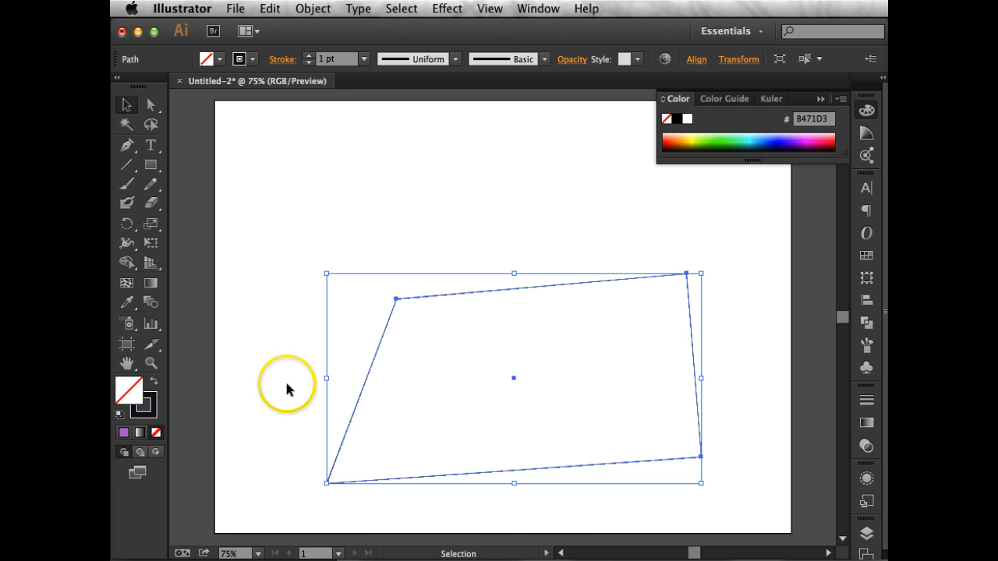
pyautogui.moveTo(326, 378); pyautogui.dragTo(281, 378)
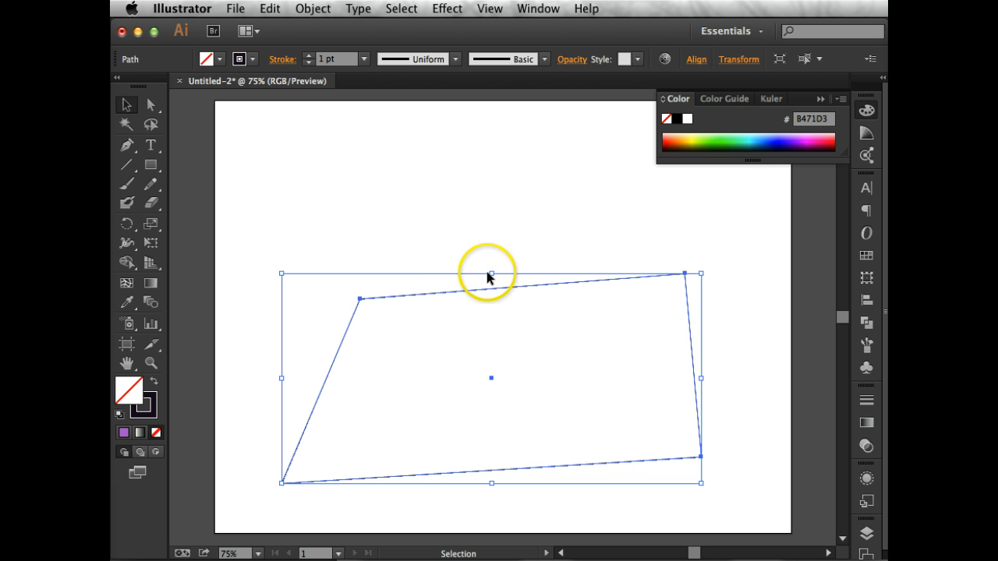
pyautogui.moveTo(492, 273); pyautogui.dragTo(496, 165)
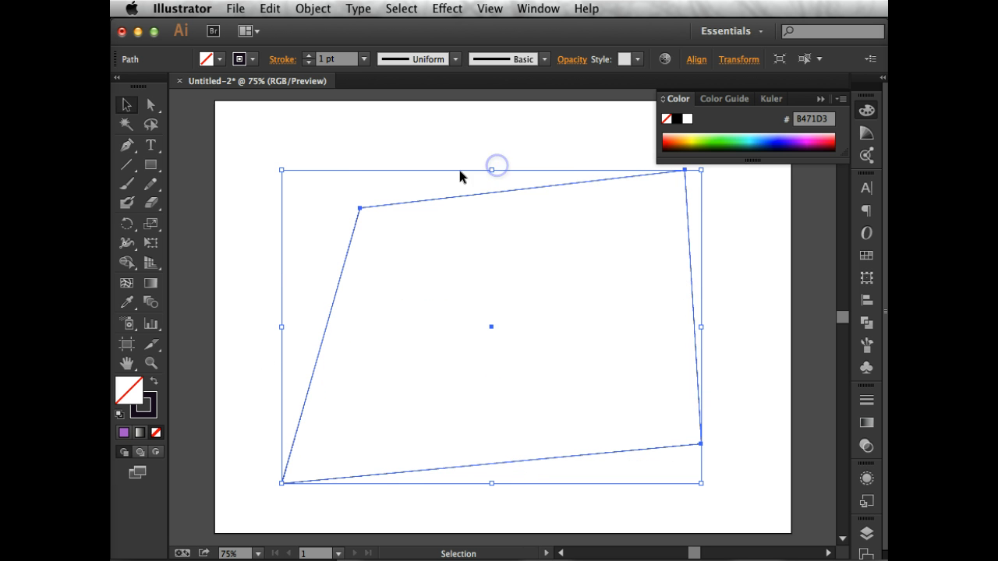
# Move the stretched quadrilateral slightly down and to the right without changing its size.
pyautogui.click(338, 183)
pyautogui.click(412, 204)
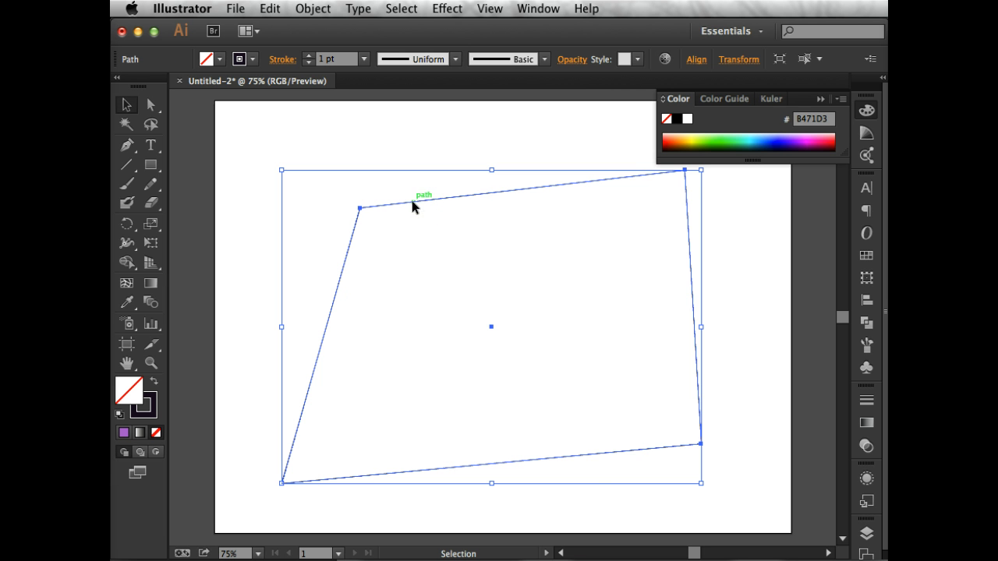
pyautogui.moveTo(411, 205); pyautogui.dragTo(430, 227)
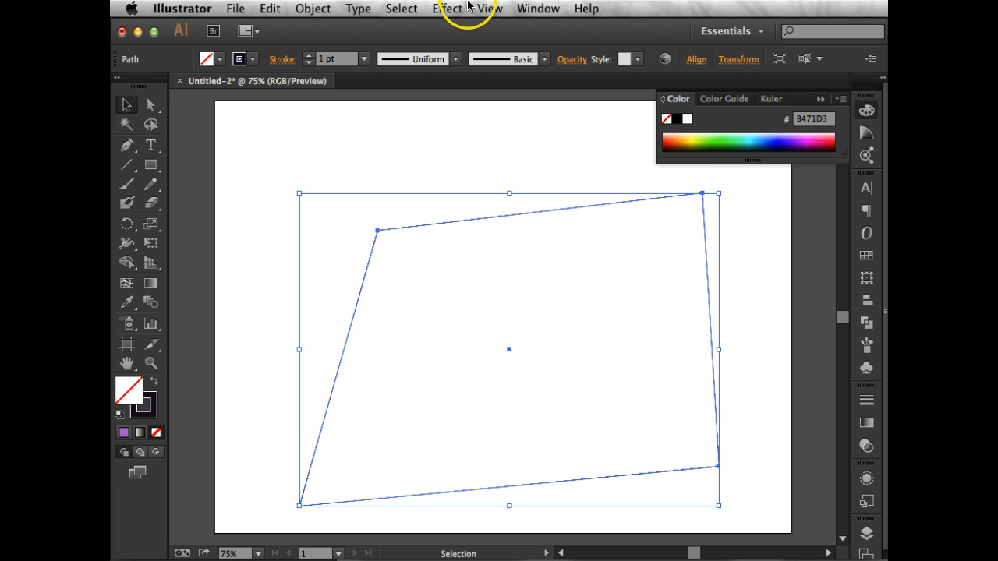
# Hide the bounding box and show it again, and use its upper-left corner handle to scale the quadrilateral down.
pyautogui.click(481, 7)
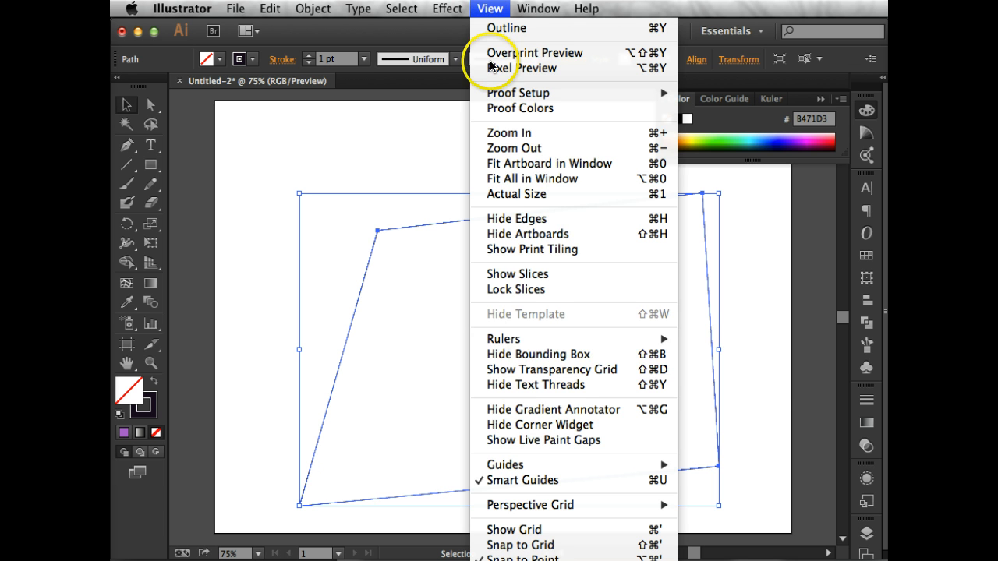
pyautogui.click(503, 356)
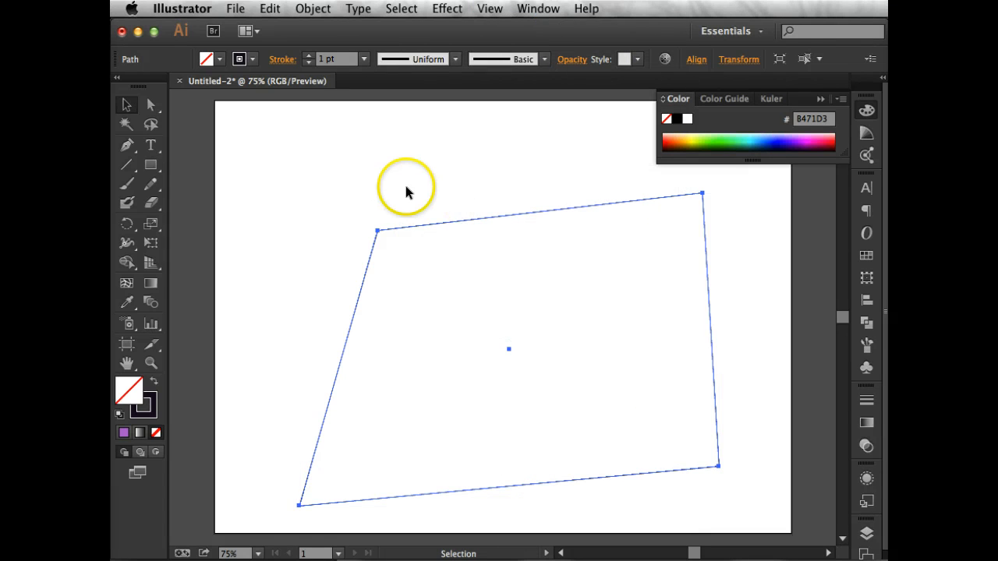
pyautogui.click(490, 9)
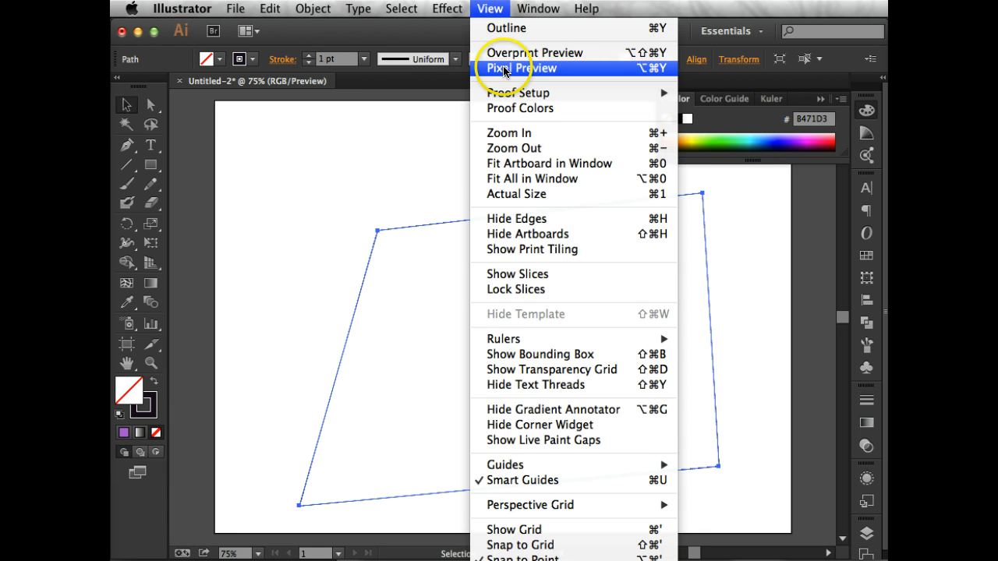
pyautogui.click(551, 358)
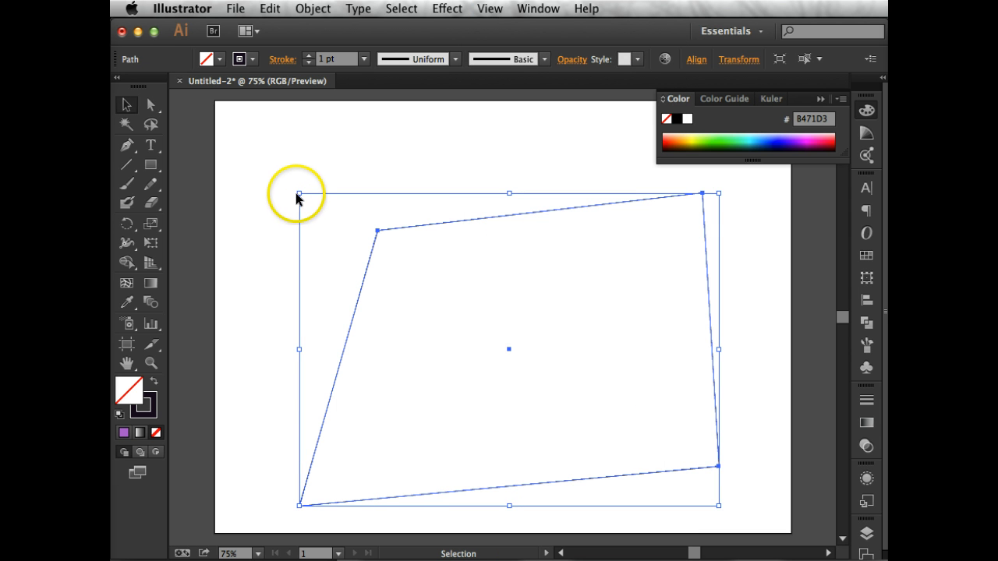
pyautogui.moveTo(301, 195); pyautogui.dragTo(362, 226)
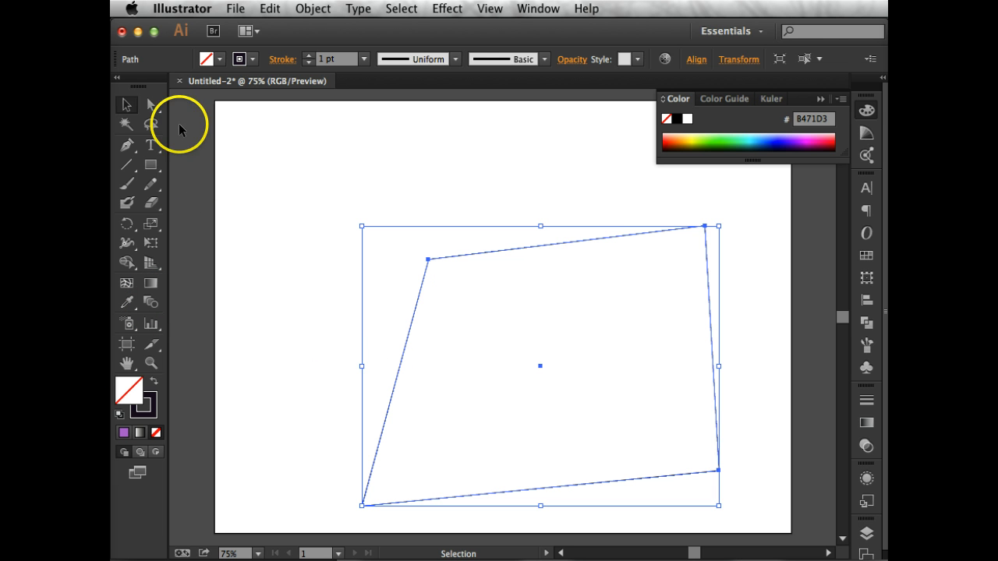
# With the Direct Selection tool, try moving the quadrilateral by its empty interior, and shift only its upper edge up and then well down.
pyautogui.click(151, 100)
pyautogui.click(575, 293)
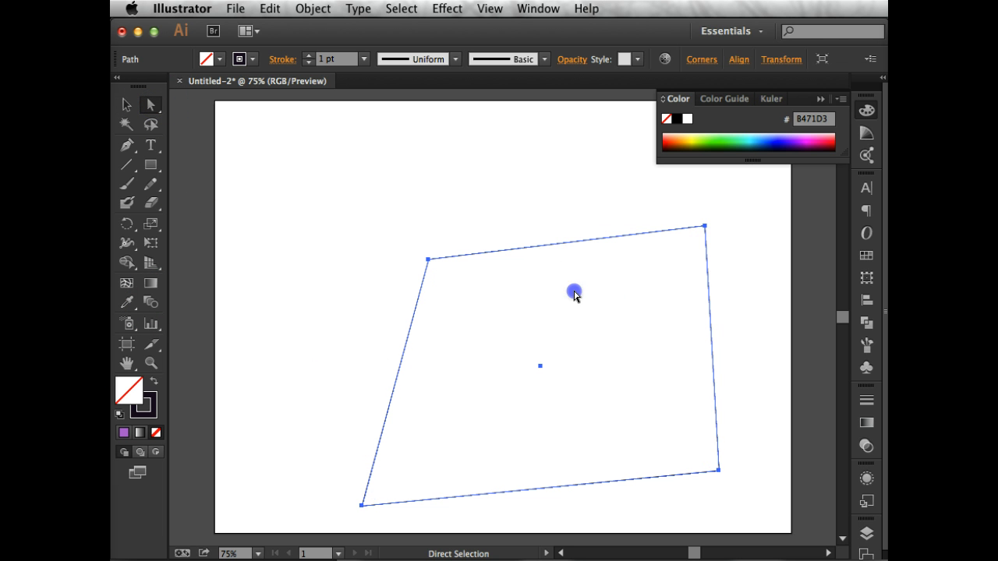
pyautogui.moveTo(575, 294); pyautogui.dragTo(508, 261)
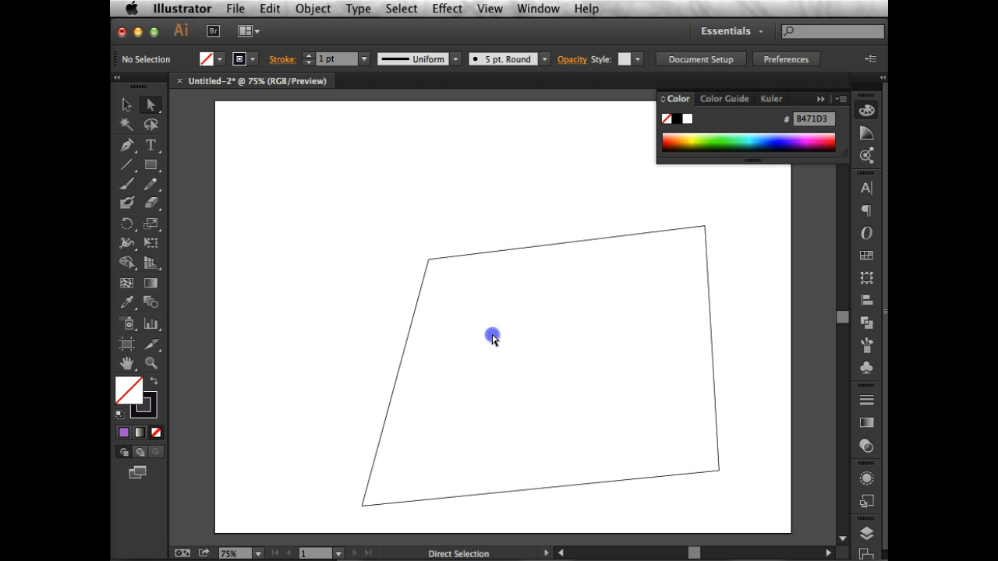
pyautogui.click(517, 248)
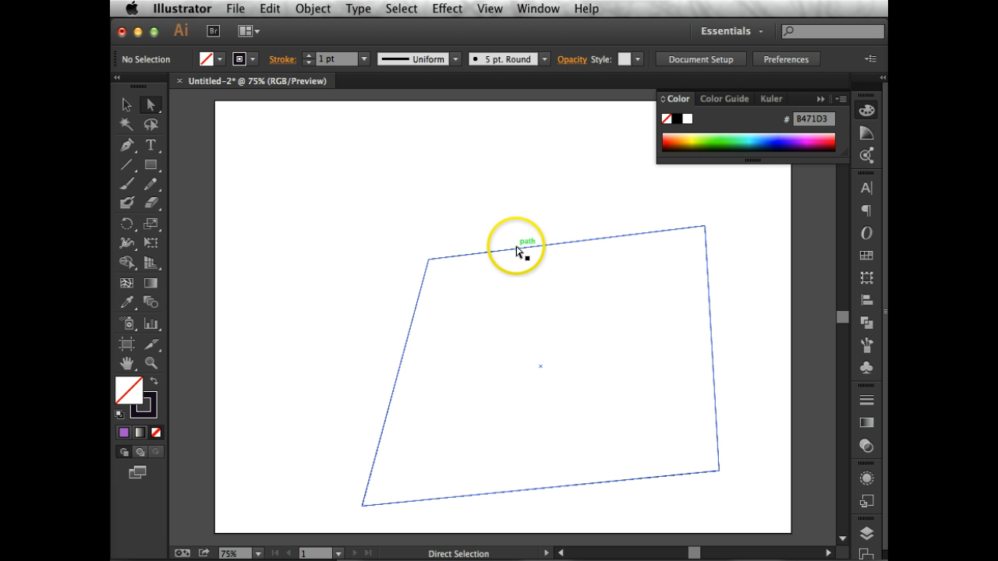
pyautogui.moveTo(517, 248); pyautogui.dragTo(494, 145)
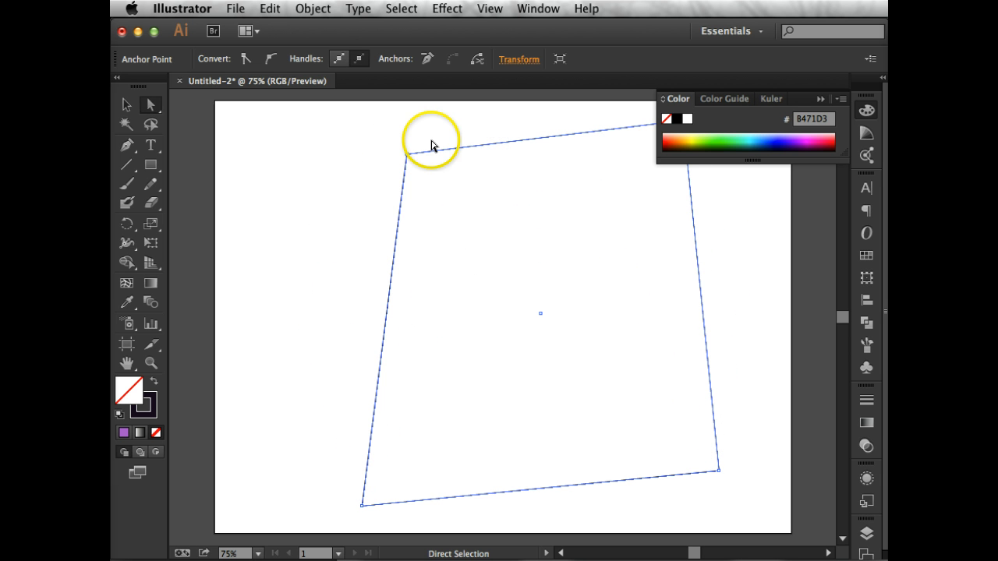
pyautogui.moveTo(454, 149); pyautogui.dragTo(461, 322)
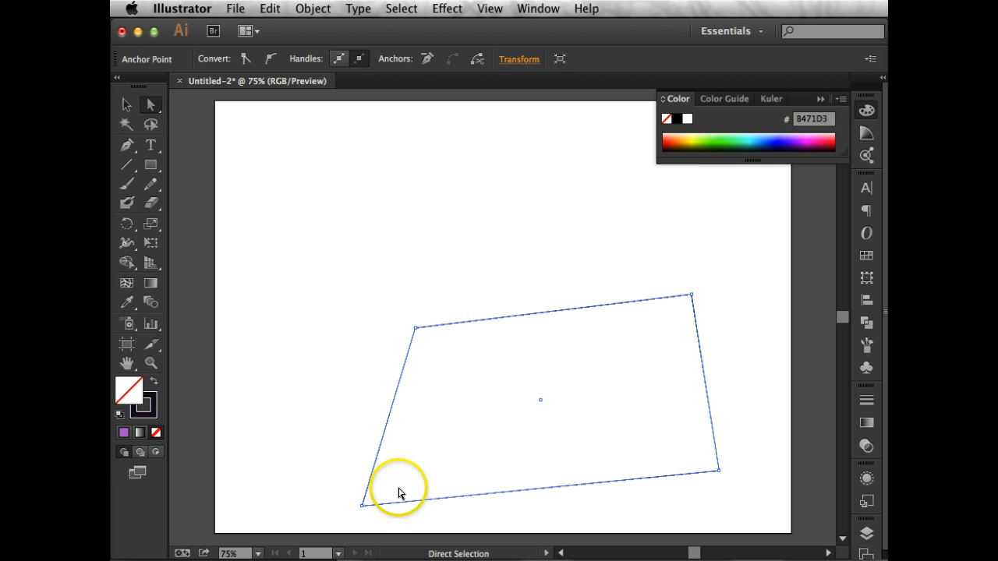
# Select all the quadrilateral's corner points except the lower-right one, move them up and to the left together, and delete them.
pyautogui.click(363, 506)
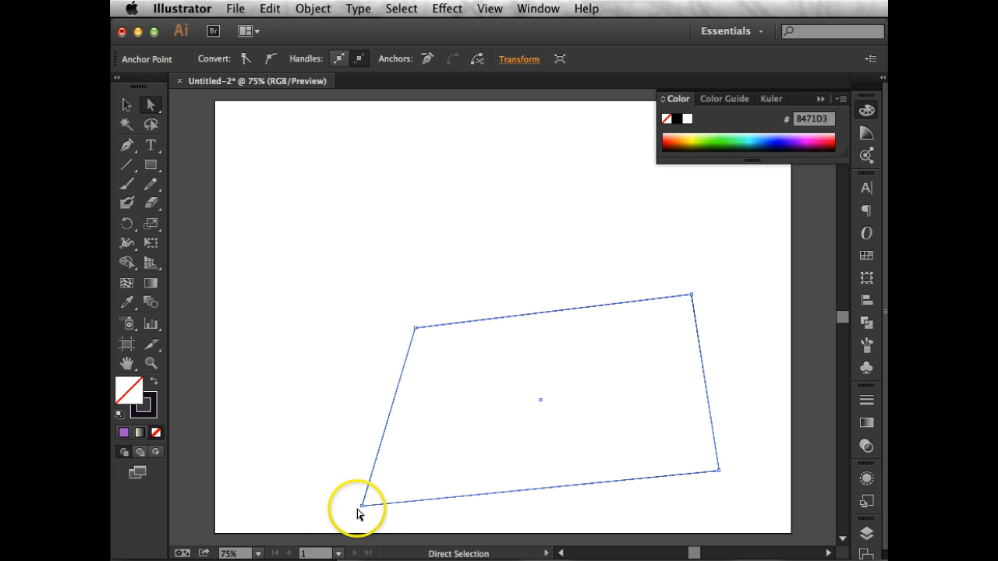
pyautogui.click(361, 507)
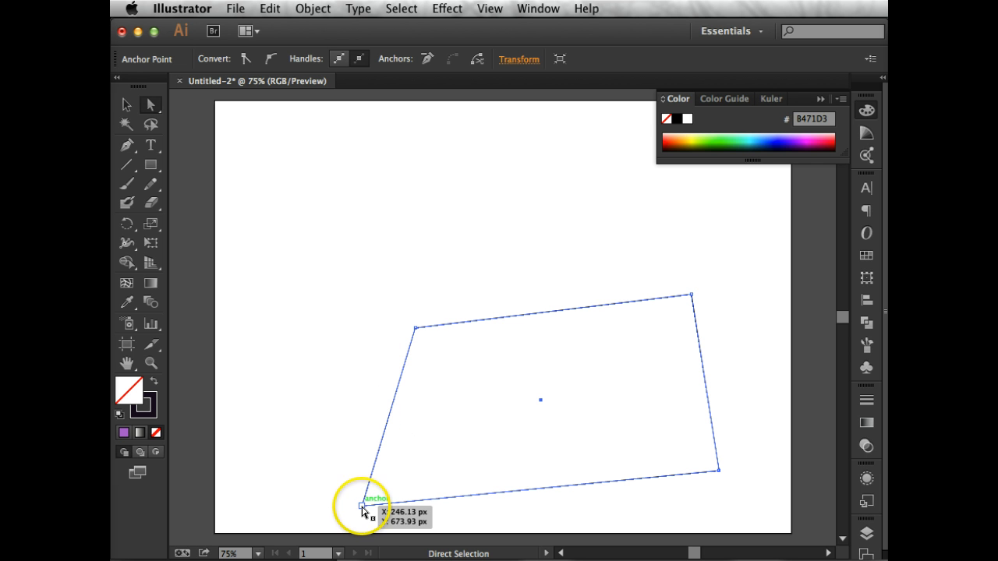
pyautogui.click(414, 329)
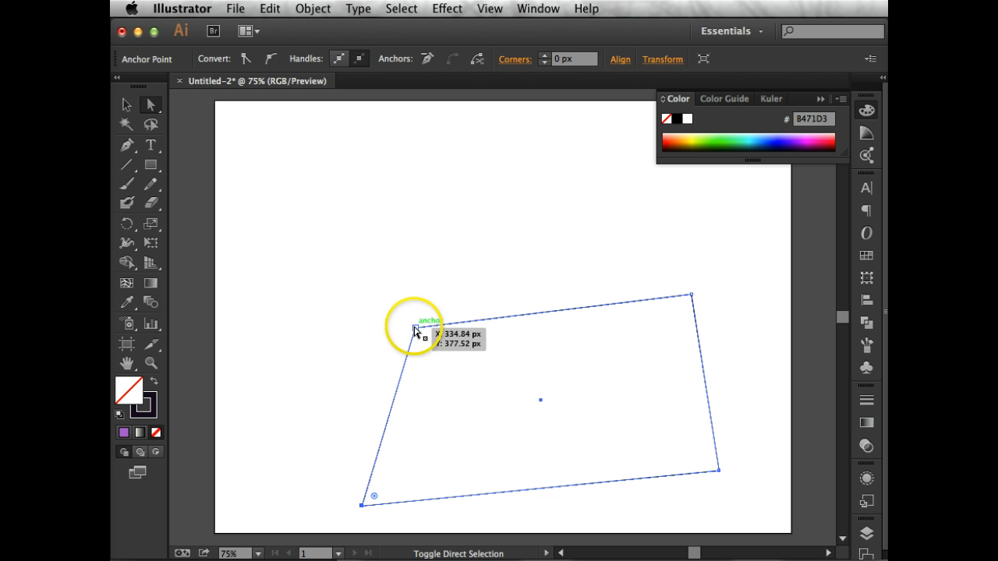
pyautogui.keyDown('shift'); pyautogui.click(696, 296); pyautogui.keyUp('shift')
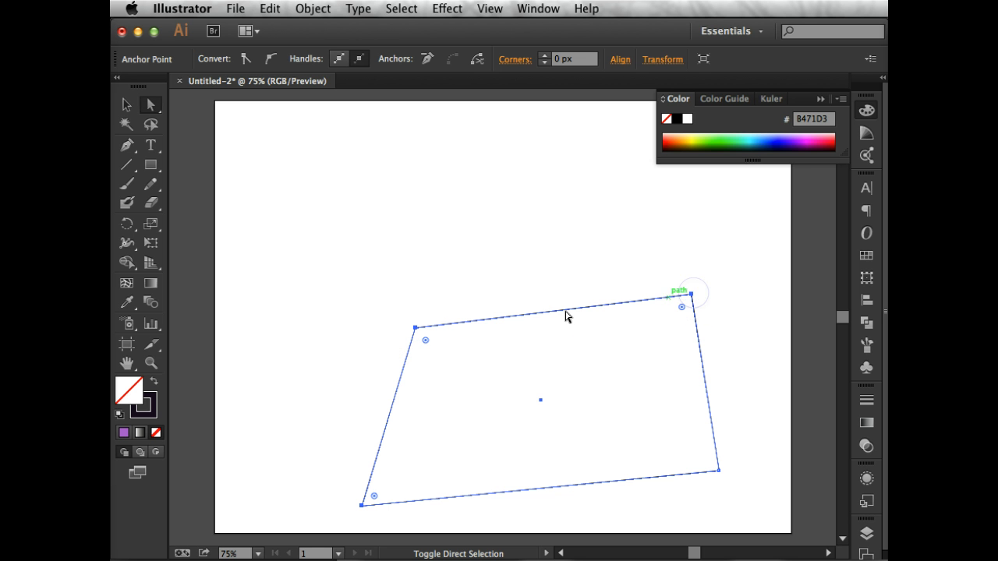
pyautogui.click(536, 316)
pyautogui.moveTo(537, 315); pyautogui.dragTo(440, 195)
pyautogui.click(326, 174)
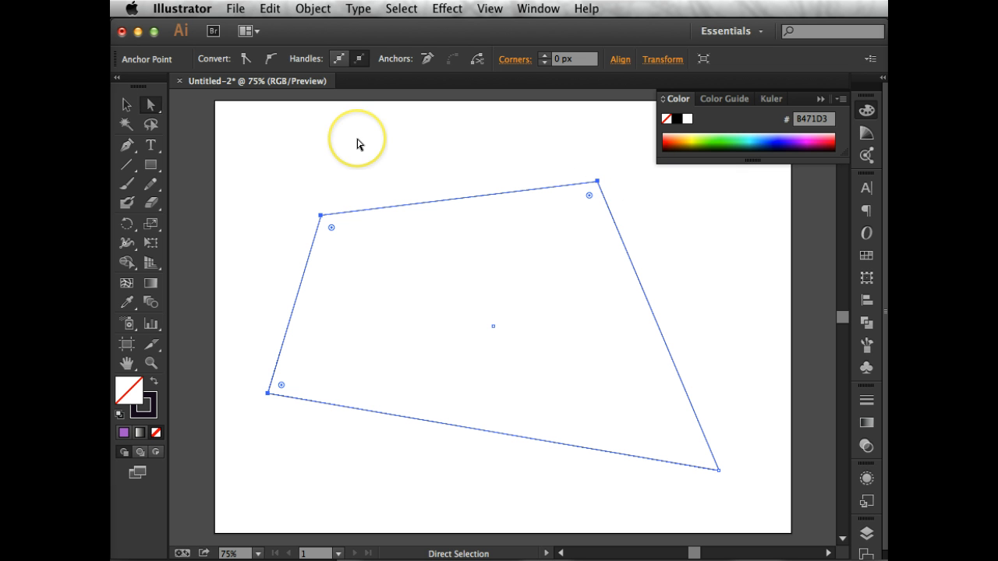
pyautogui.press('super')
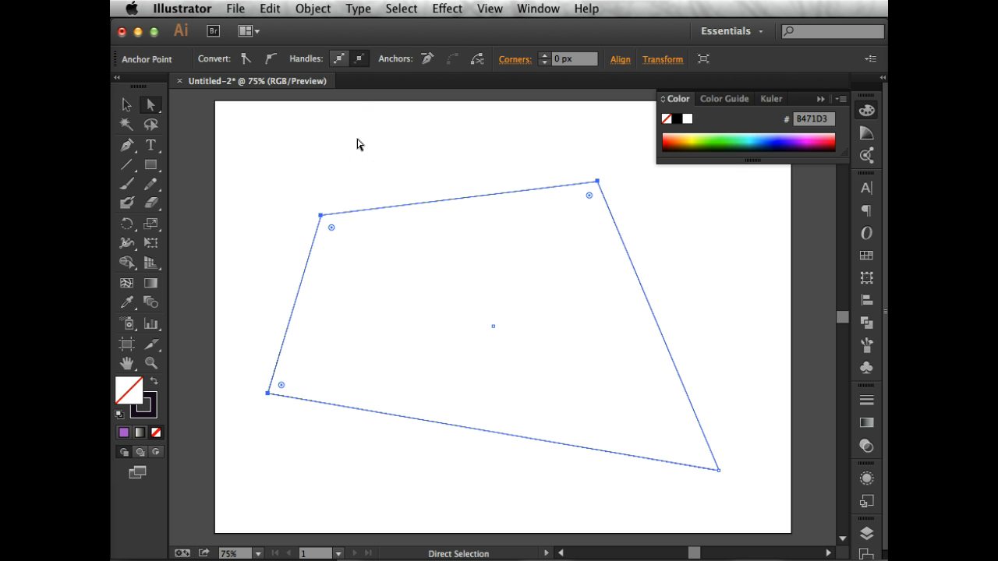
pyautogui.click(374, 187)
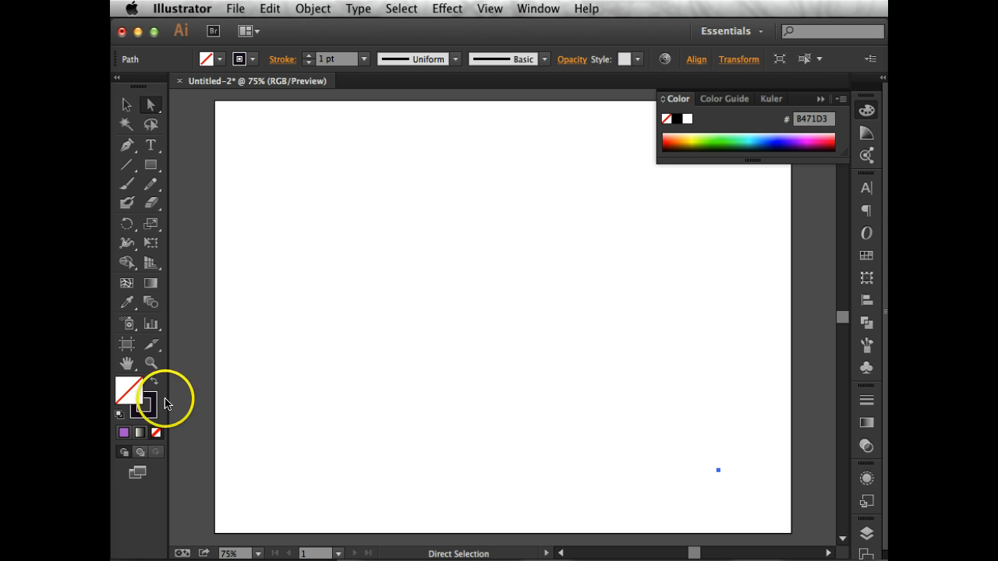
# Set a solid purple fill and a 2 pt stroke.
pyautogui.click(123, 432)
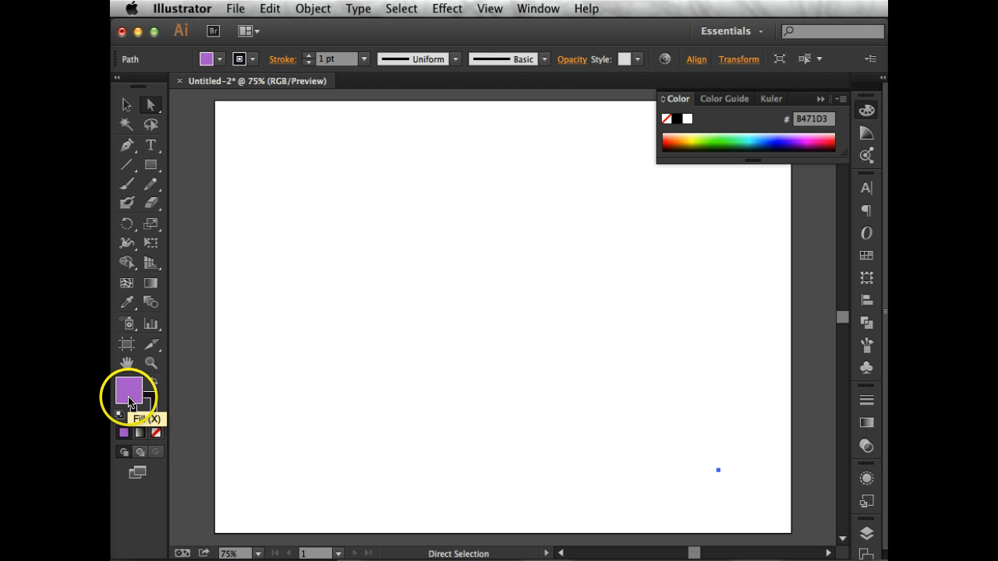
pyautogui.click(364, 64)
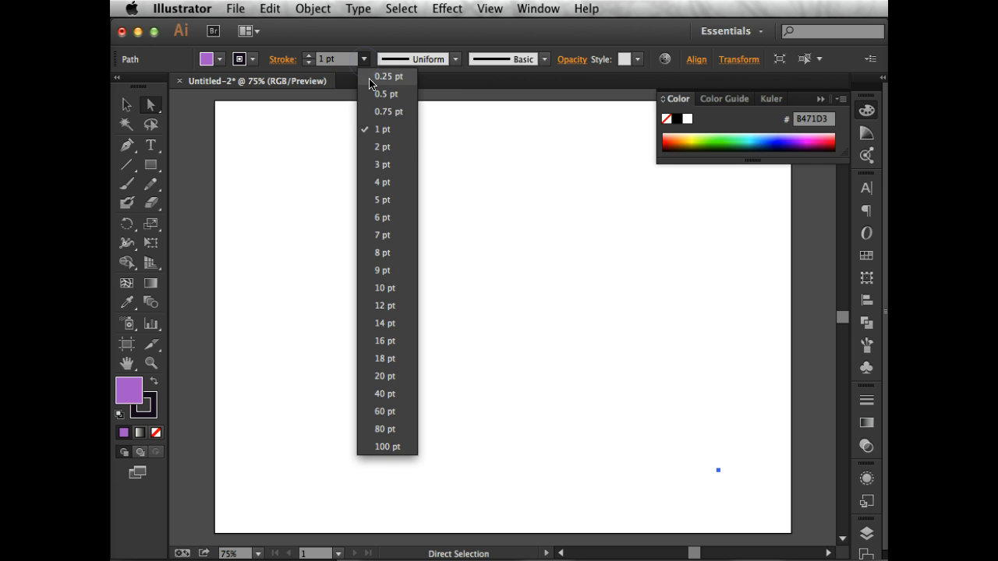
pyautogui.click(384, 148)
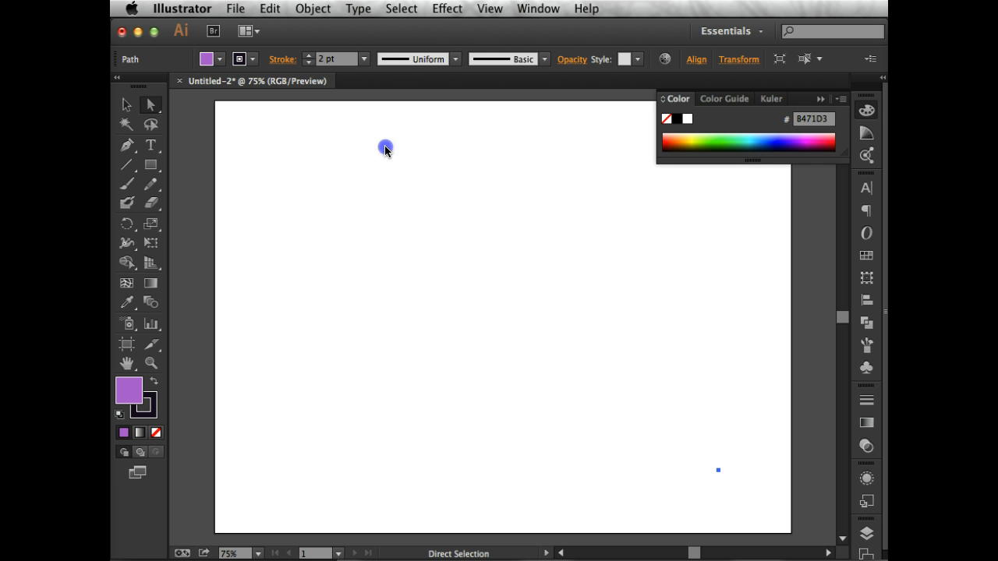
# With the Ellipse tool, draw a large circle outward from its centre in the middle of the artboard.
pyautogui.click(153, 166)
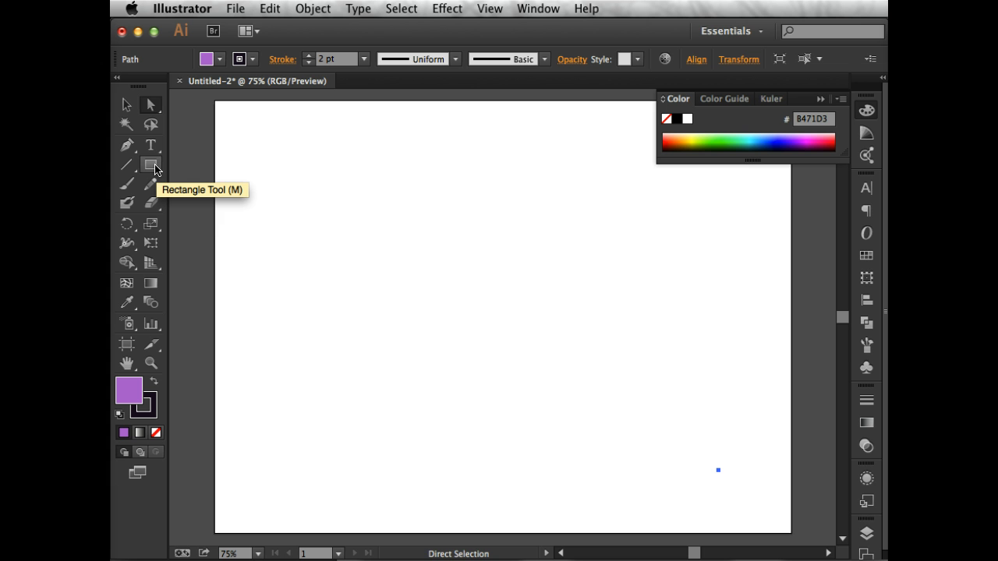
pyautogui.click(155, 167)
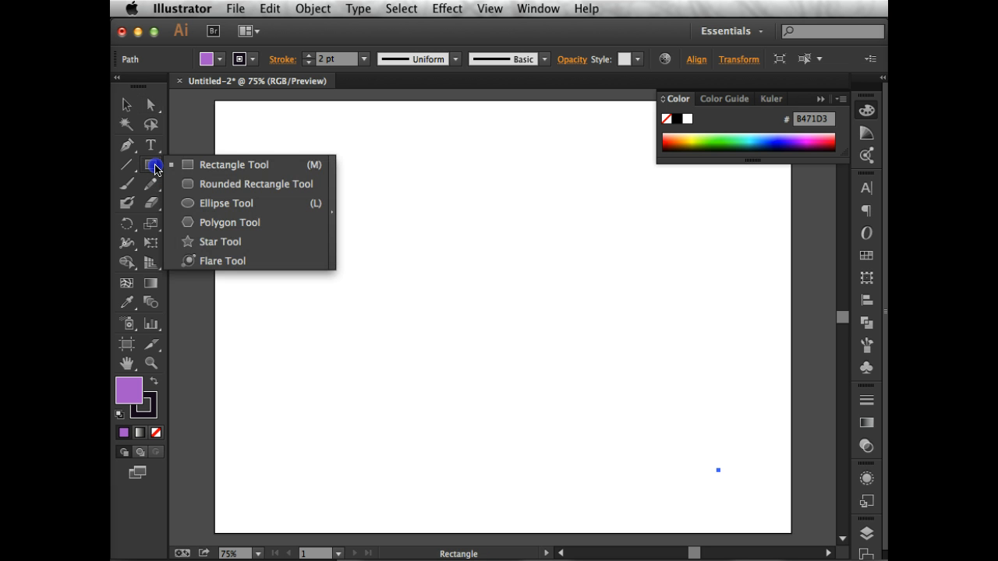
pyautogui.moveTo(159, 169); pyautogui.dragTo(217, 209)
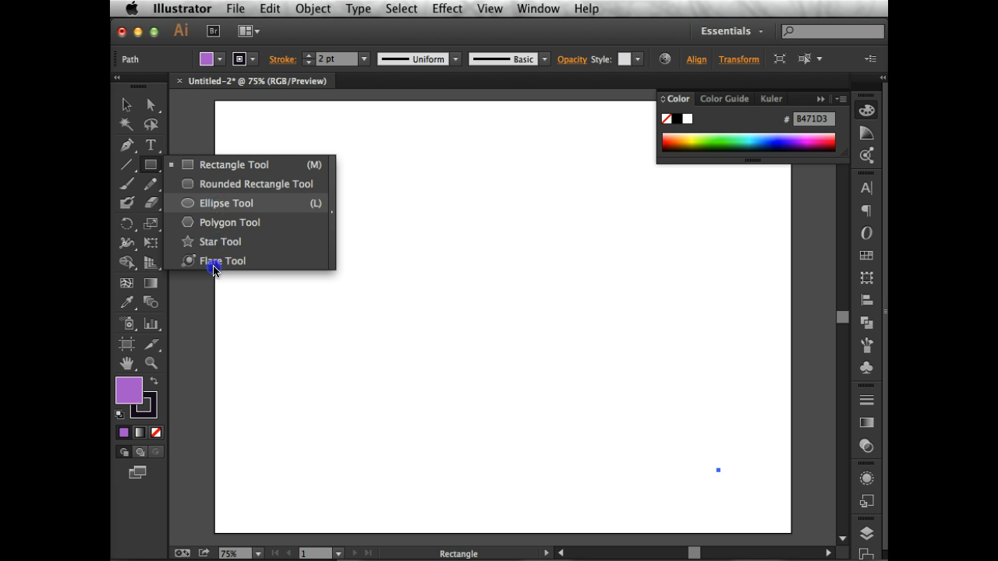
pyautogui.moveTo(213, 269); pyautogui.dragTo(218, 263)
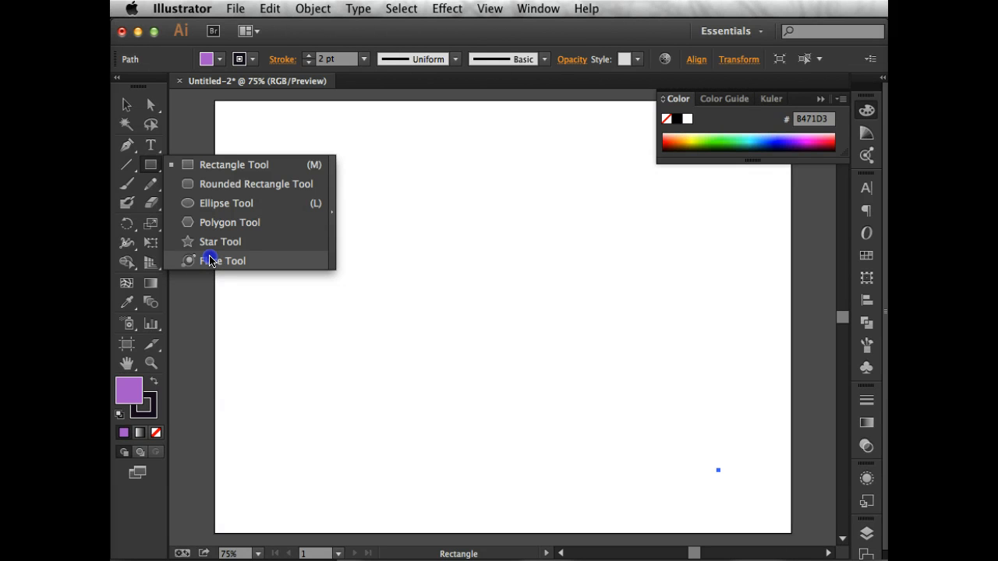
pyautogui.moveTo(211, 252); pyautogui.dragTo(224, 204)
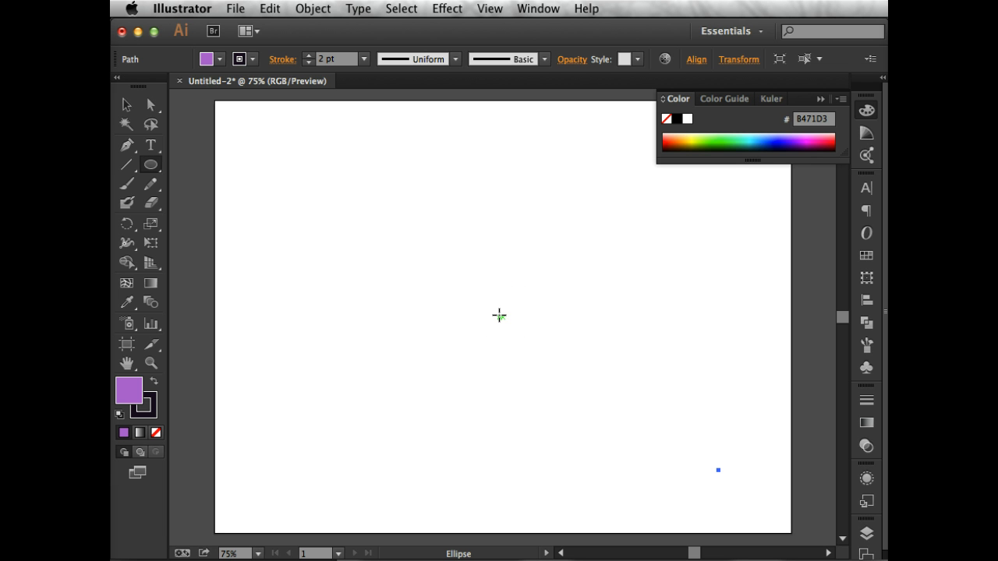
pyautogui.moveTo(499, 315); pyautogui.dragTo(583, 432)
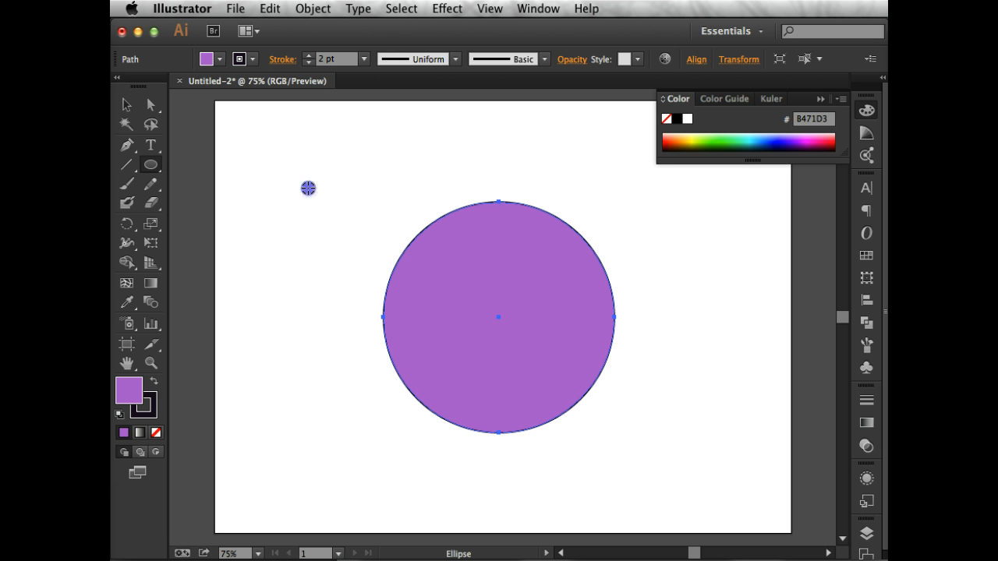
# Draw a smaller circle from its centre near the artboard's upper-left corner, and stretch its bounding box downward into a tall ellipse.
pyautogui.moveTo(308, 188); pyautogui.dragTo(370, 269)
pyautogui.press('shift')
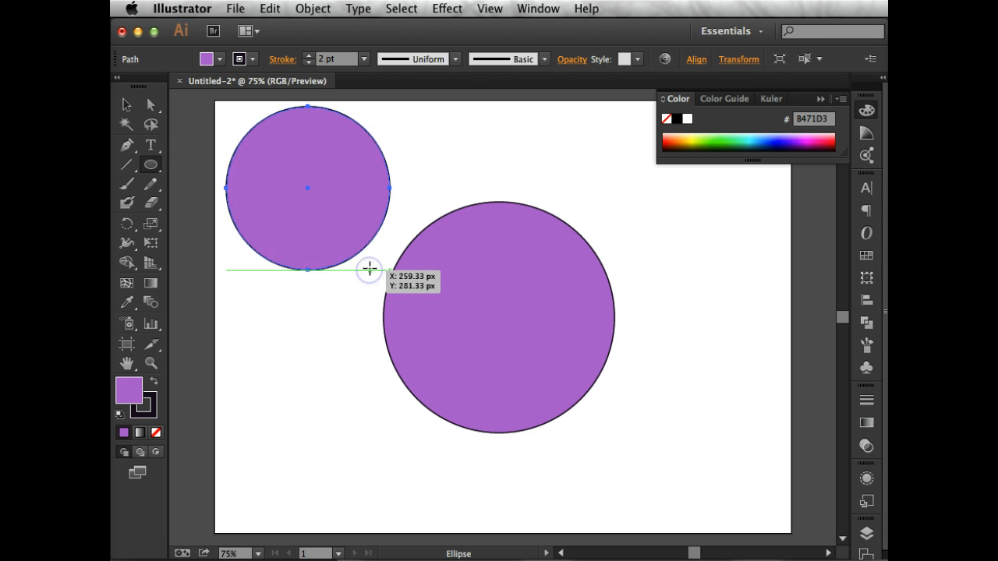
pyautogui.click(126, 104)
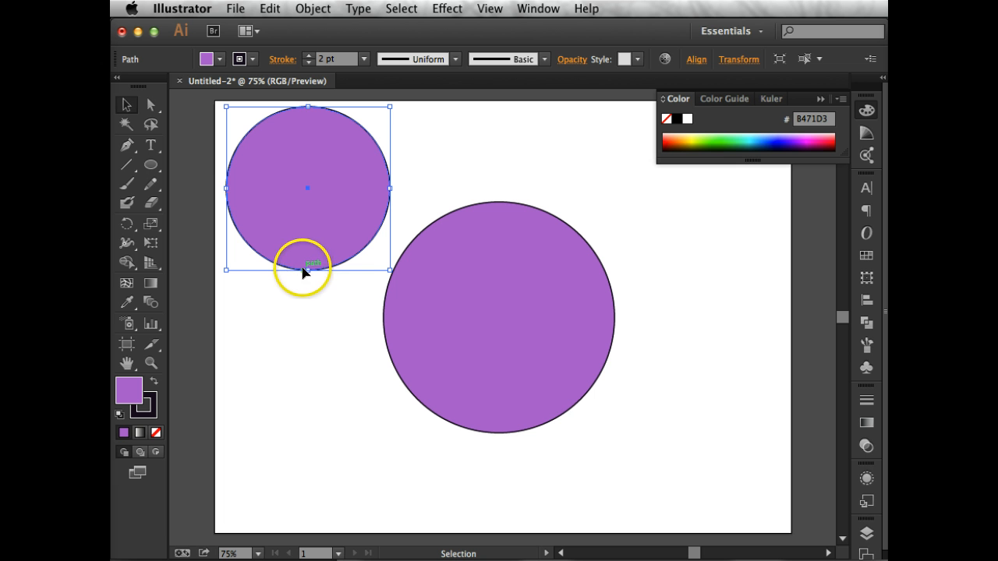
pyautogui.moveTo(306, 271); pyautogui.dragTo(308, 312)
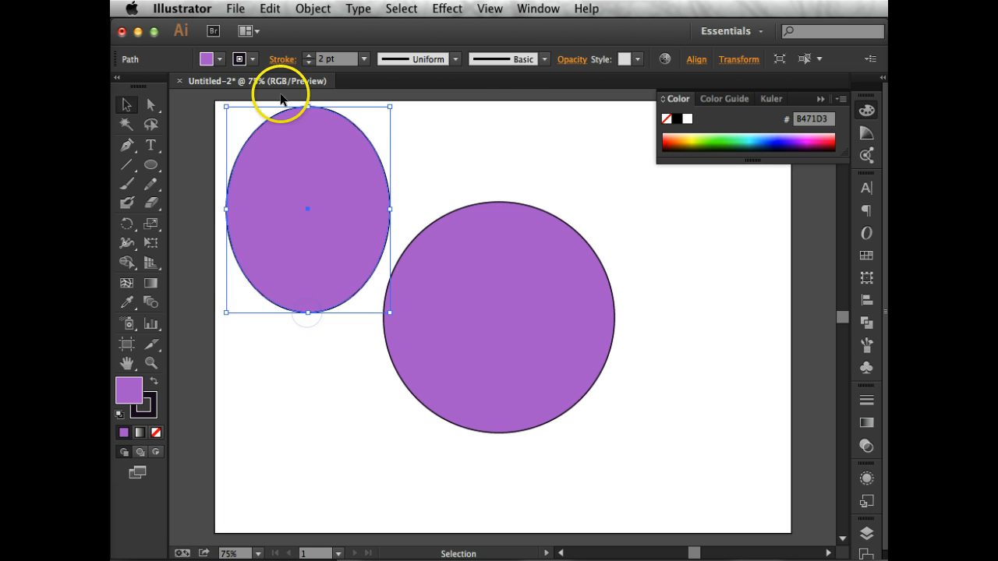
pyautogui.click(495, 148)
# With the Direct Selection tool, pull the tall ellipse's right anchor point far to the right, across the top of the large circle.
pyautogui.click(156, 107)
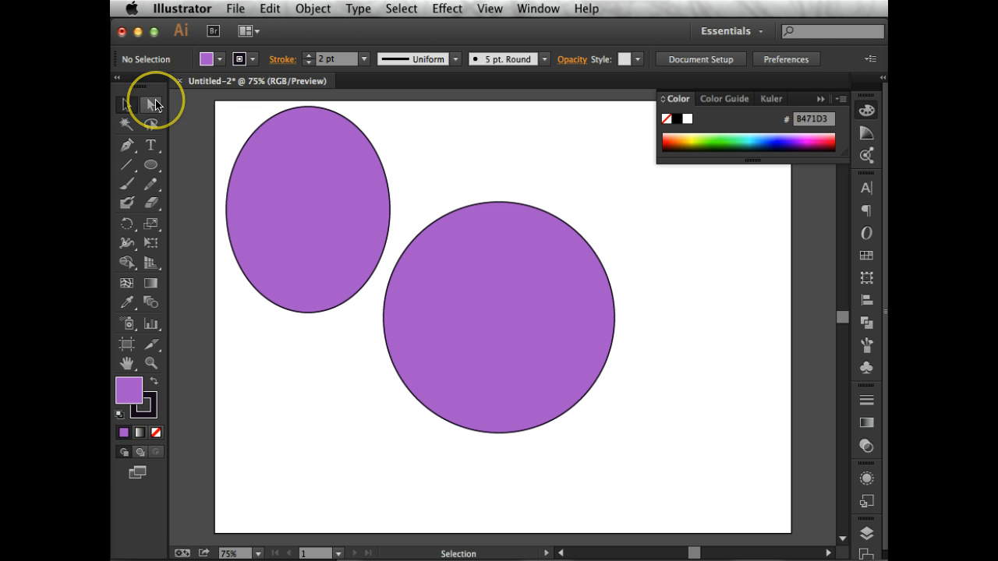
pyautogui.click(274, 167)
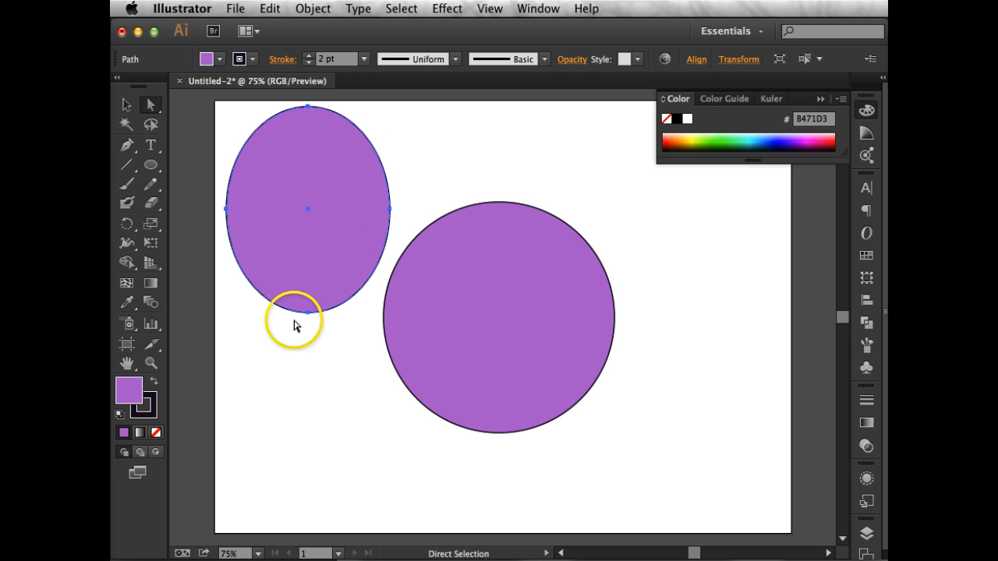
pyautogui.click(461, 168)
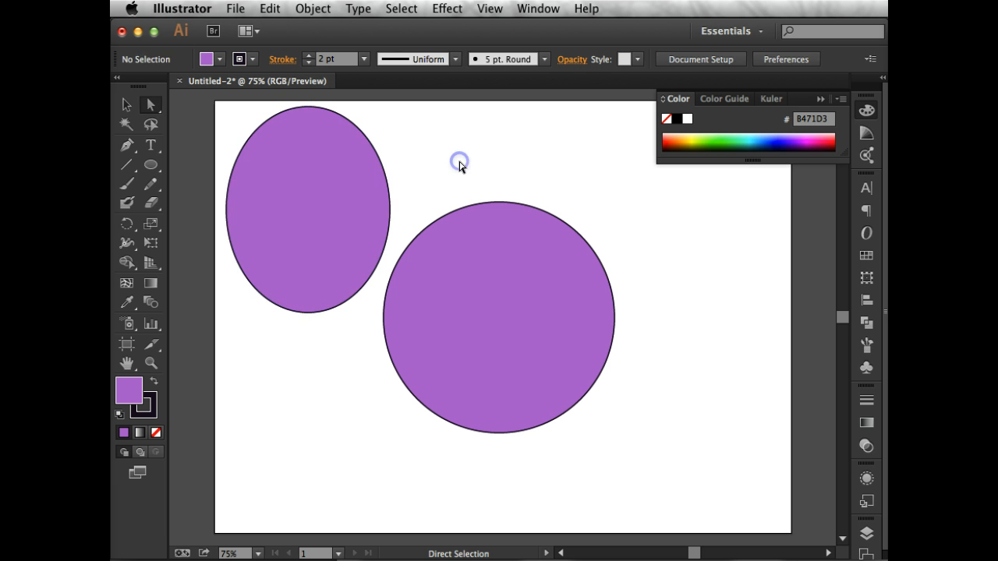
pyautogui.moveTo(390, 210); pyautogui.dragTo(641, 202)
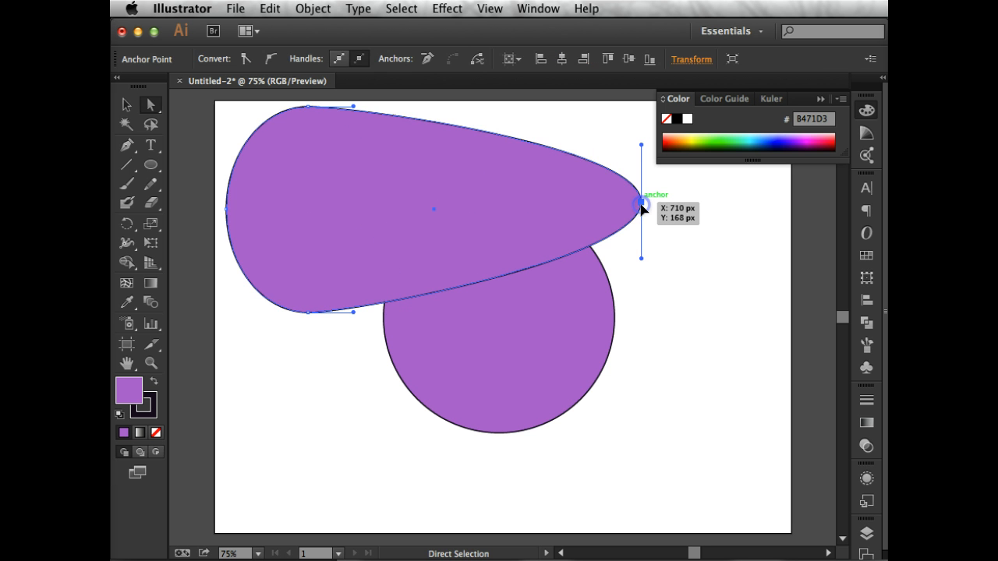
# Change the stretched shape's fill to the dark purple 623D75.
pyautogui.doubleClick(126, 392)
pyautogui.click(219, 251)
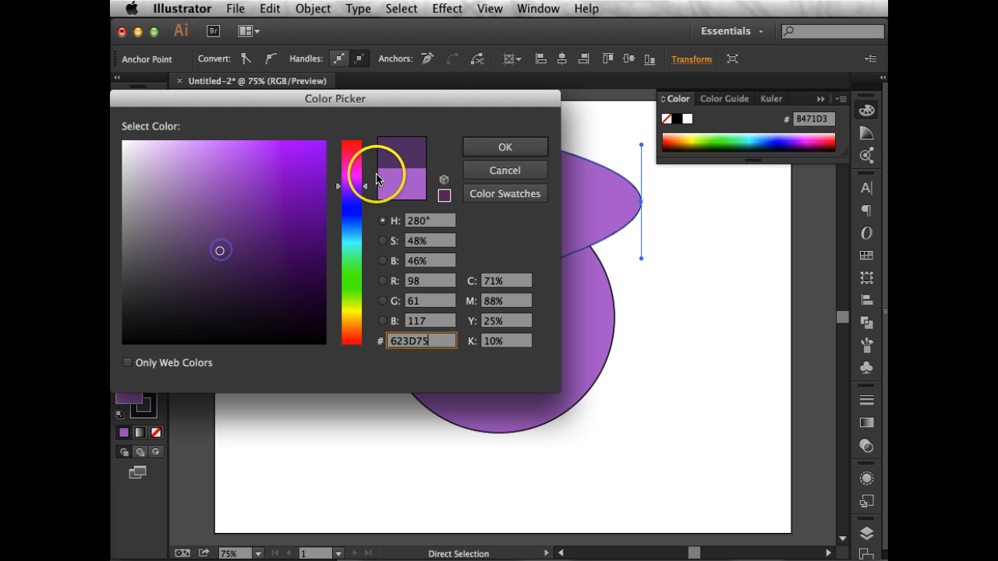
pyautogui.click(485, 148)
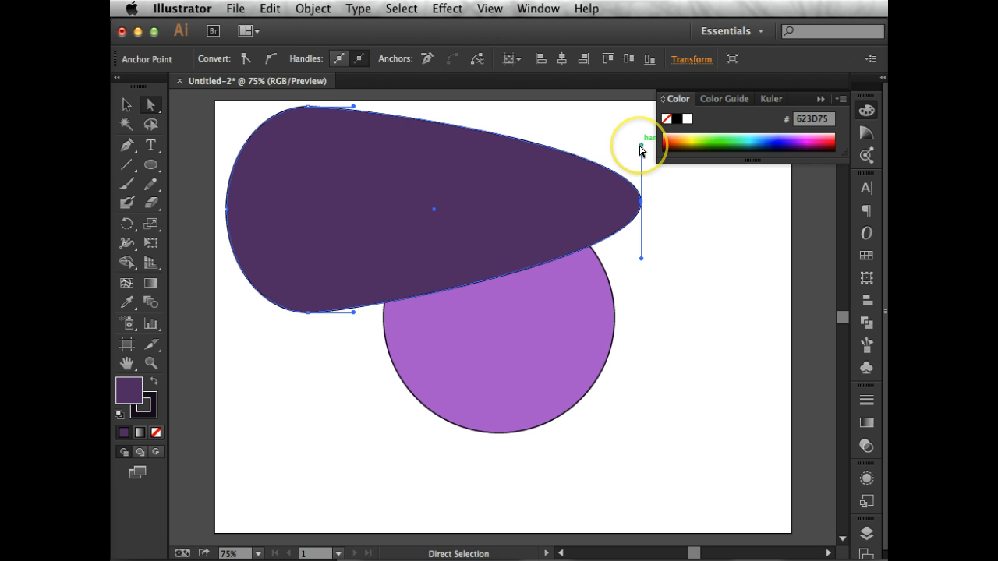
# Reshape the curve at the right anchor point by tilting its upper handle up-left and pulling its lower handle far down-left.
pyautogui.moveTo(640, 147); pyautogui.dragTo(574, 114)
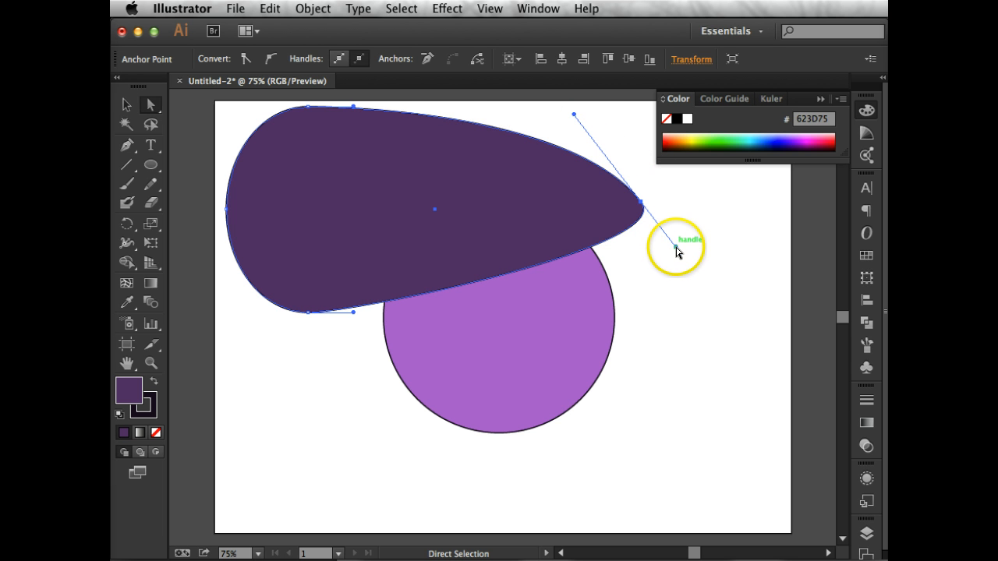
pyautogui.moveTo(675, 247); pyautogui.dragTo(377, 298)
pyautogui.scroll(8, 377, 299)
pyautogui.hscroll(-1, 376, 298)
# Select the dark shape's bottom anchor point and swing its handles down-left and far up-right to form a wavy lower edge.
pyautogui.click(368, 372)
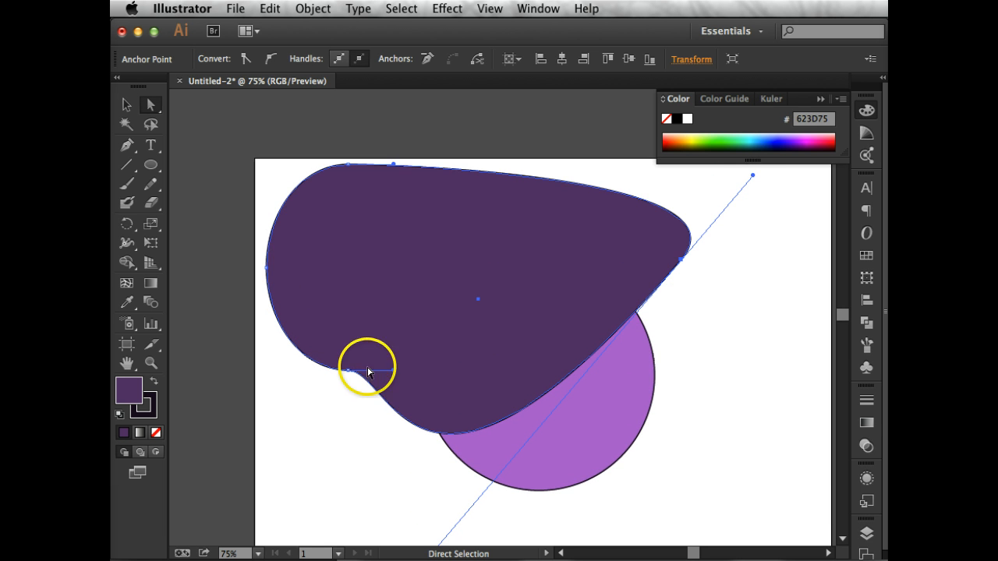
pyautogui.moveTo(368, 372); pyautogui.dragTo(325, 404)
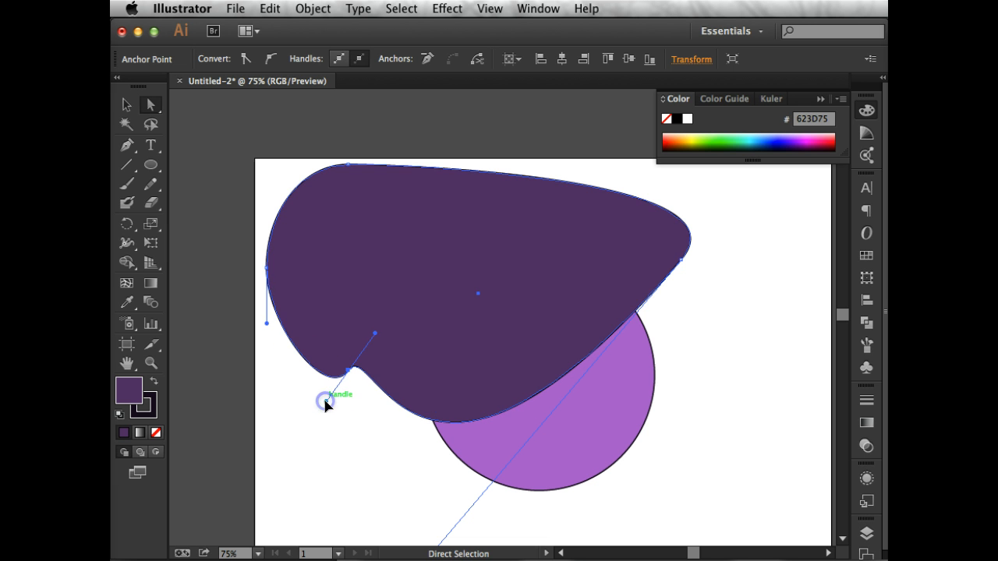
pyautogui.moveTo(375, 334); pyautogui.dragTo(376, 335)
pyautogui.moveTo(375, 331); pyautogui.dragTo(433, 284)
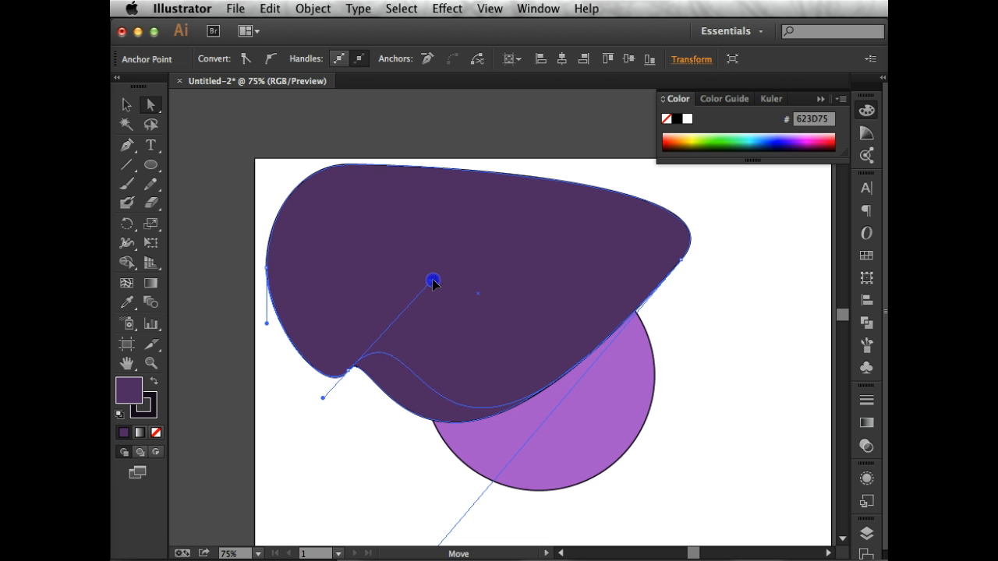
pyautogui.moveTo(461, 249); pyautogui.dragTo(471, 192)
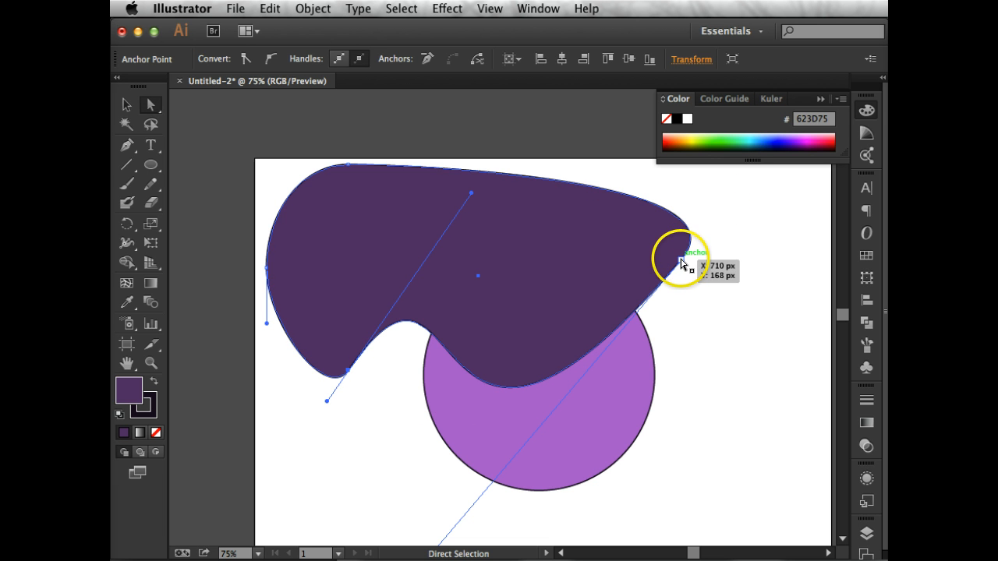
# Move the dark shape's right anchor point down and slightly right, and shorten both of its direction handles.
pyautogui.moveTo(681, 258); pyautogui.dragTo(704, 311)
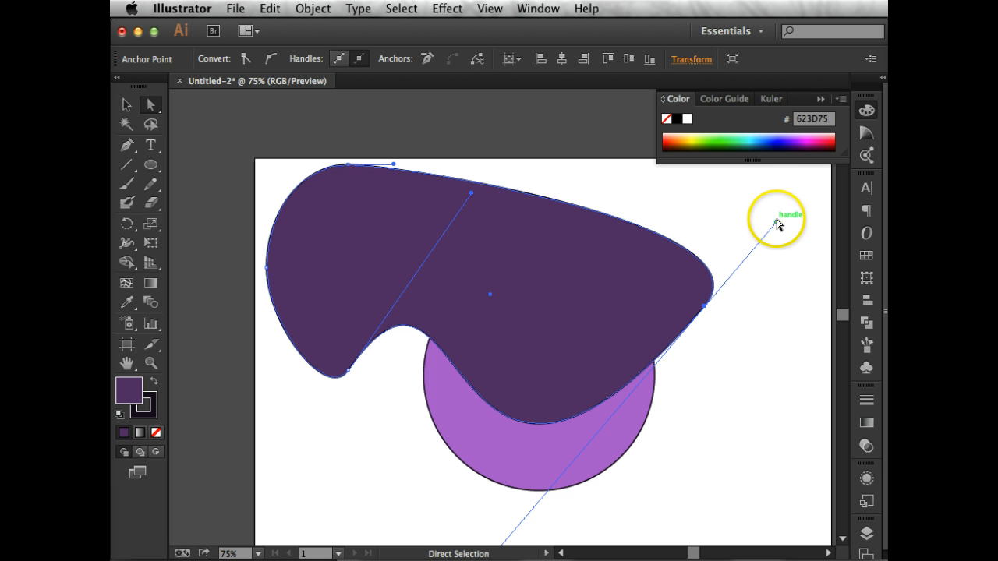
pyautogui.moveTo(775, 222); pyautogui.dragTo(753, 248)
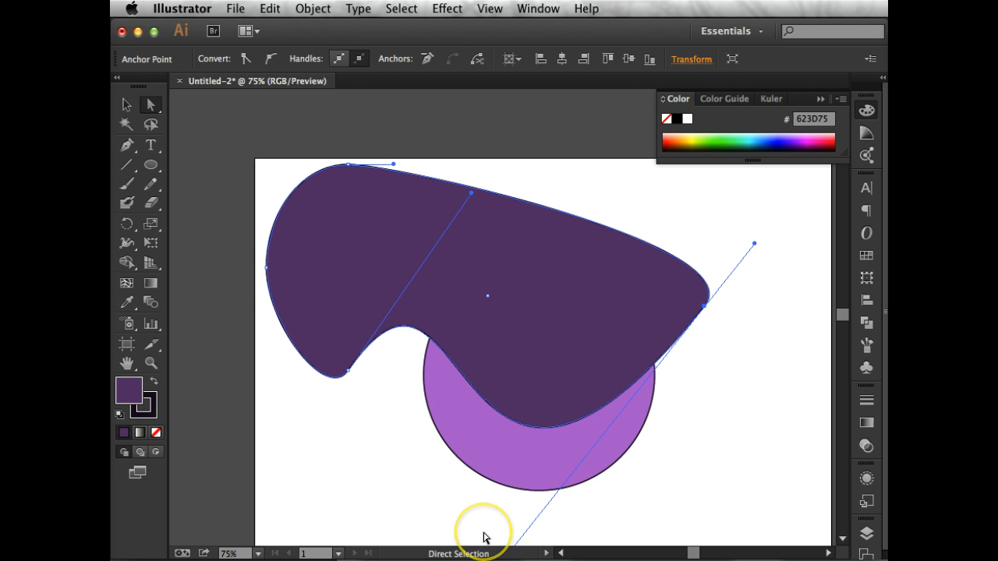
pyautogui.scroll(-1, 484, 538)
pyautogui.scroll(-10, 484, 538)
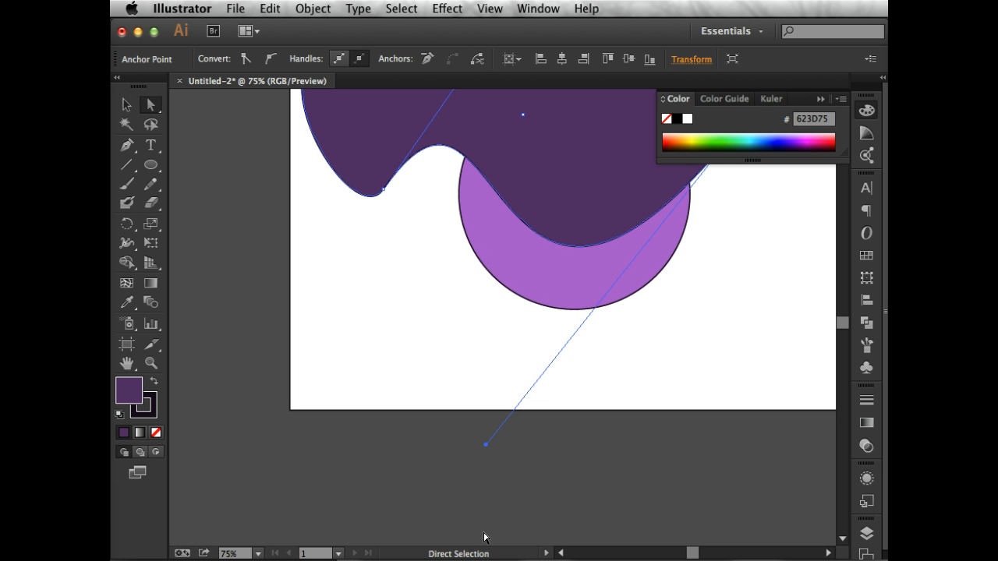
pyautogui.moveTo(488, 446); pyautogui.dragTo(553, 336)
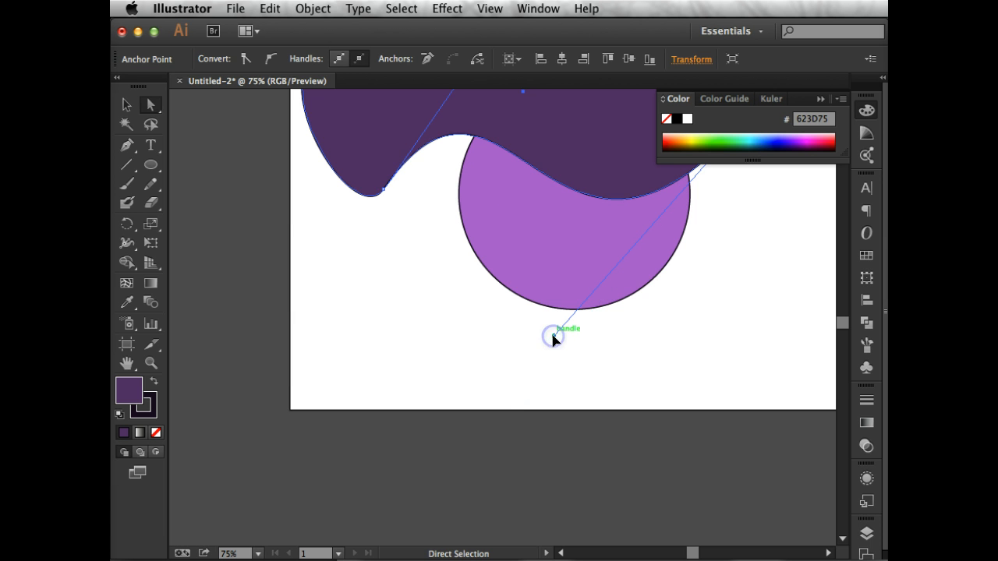
pyautogui.scroll(5, 431, 296)
pyautogui.rightClick(431, 298)
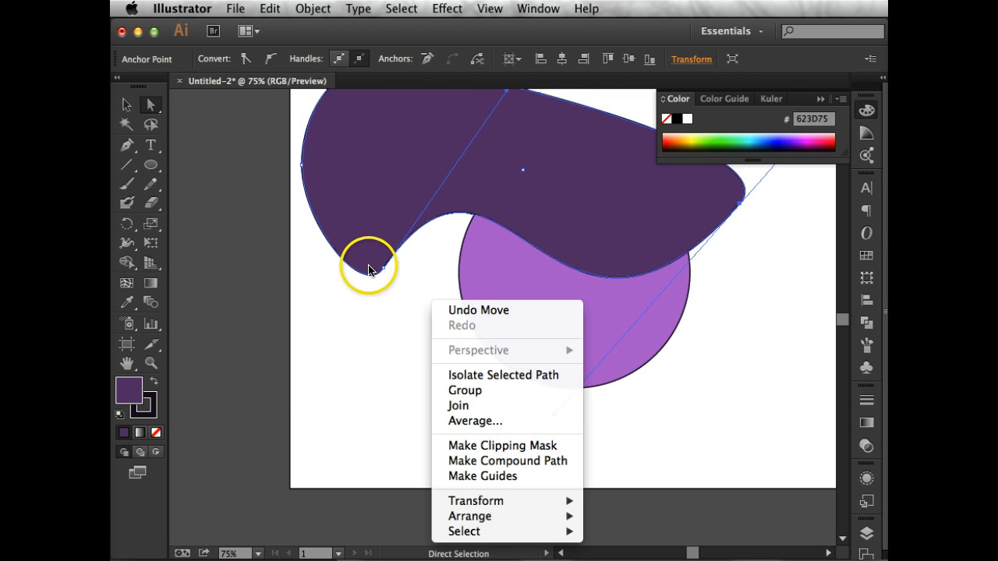
pyautogui.click(352, 379)
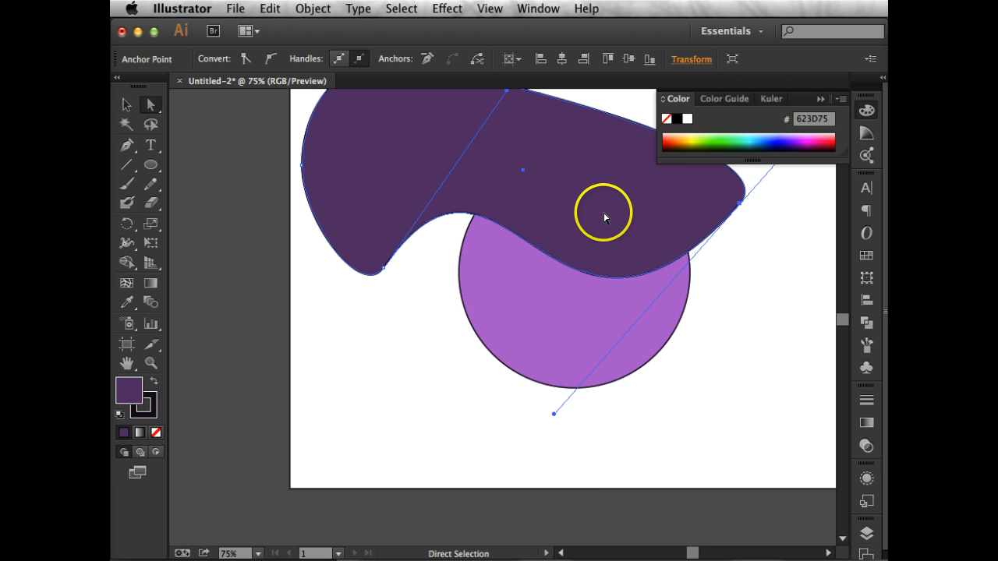